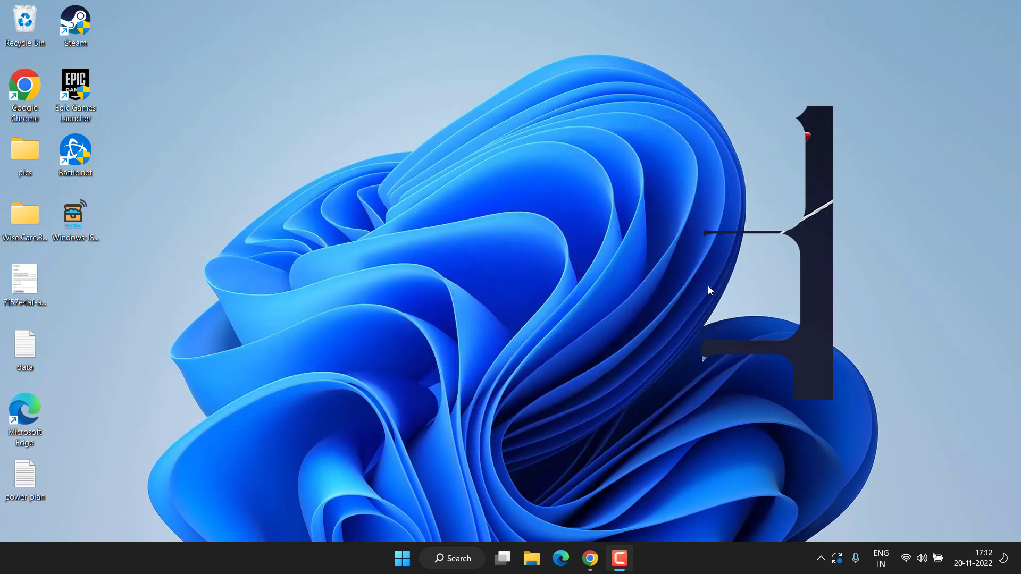
Check the Windows Update page in Settings, then close Settings
key("super+i")
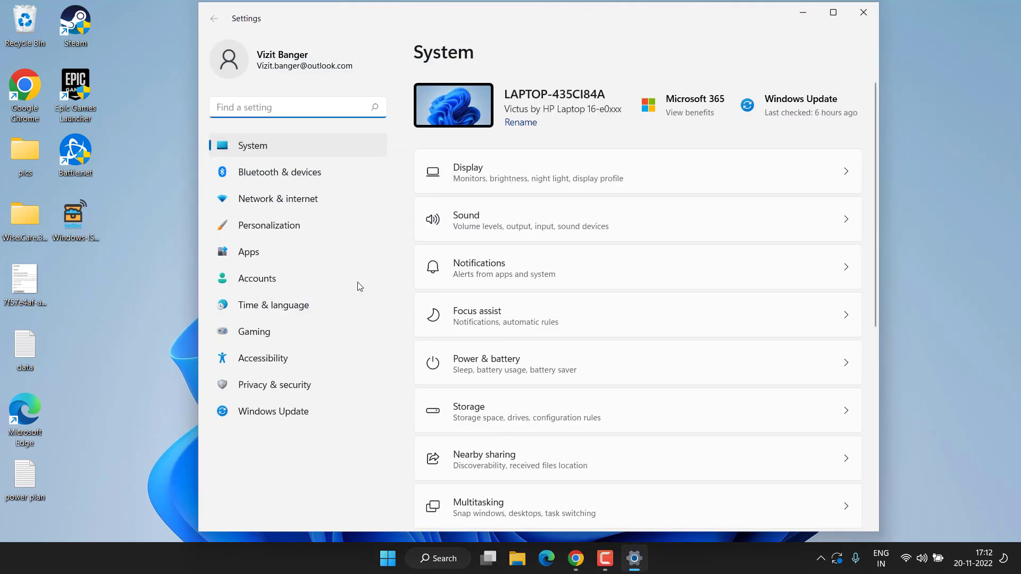
left_click(279, 411)
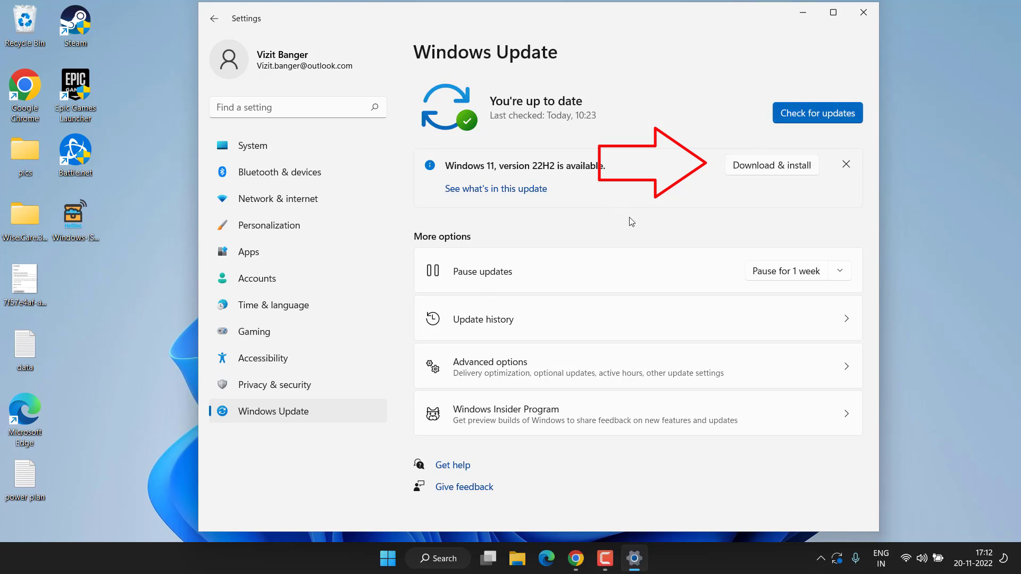
left_click(864, 12)
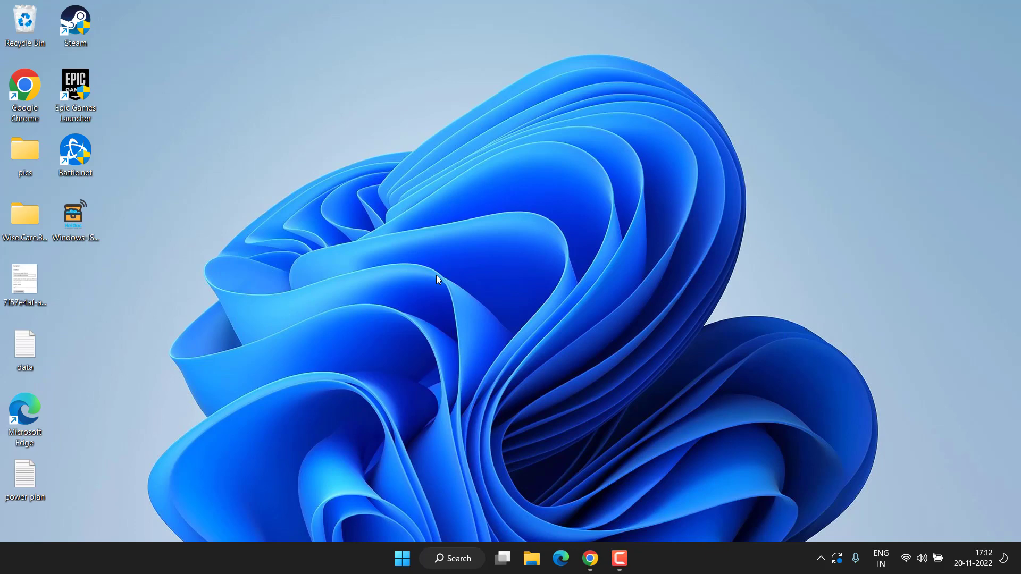
In Task Manager, end Microsoft Office Click-to-Run and restart Windows Explorer
right_click(403, 565)
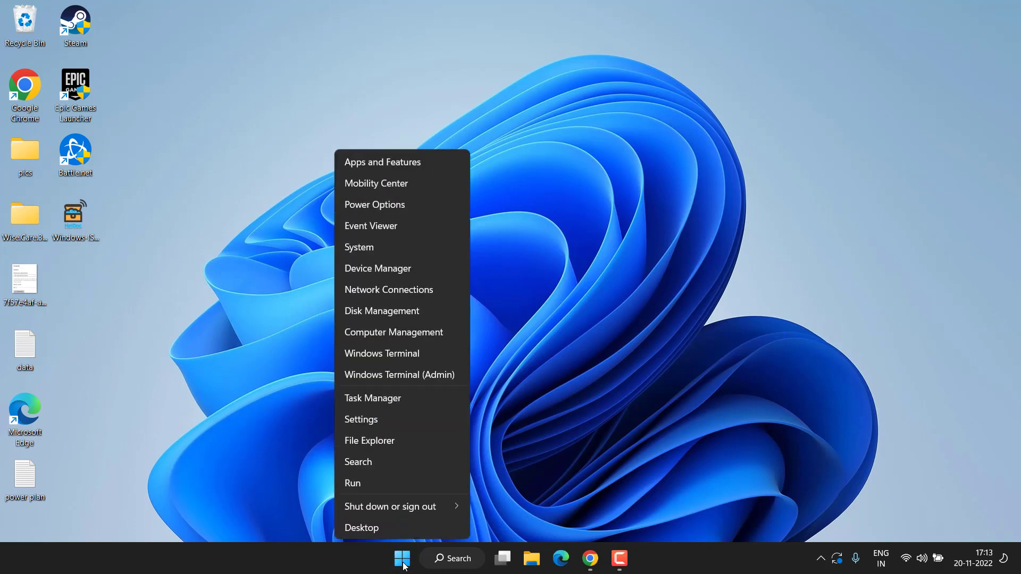
left_click(385, 405)
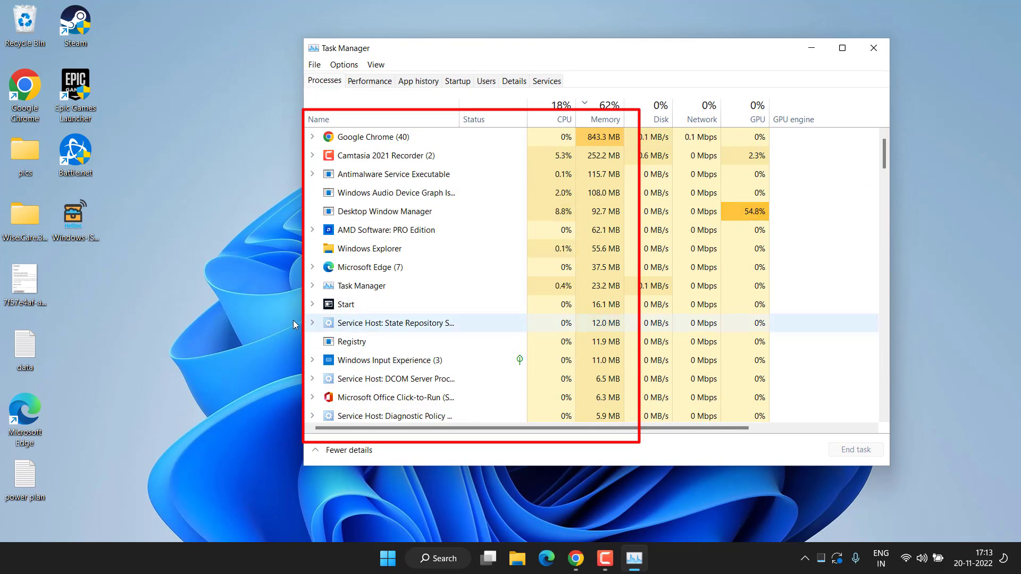
right_click(407, 399)
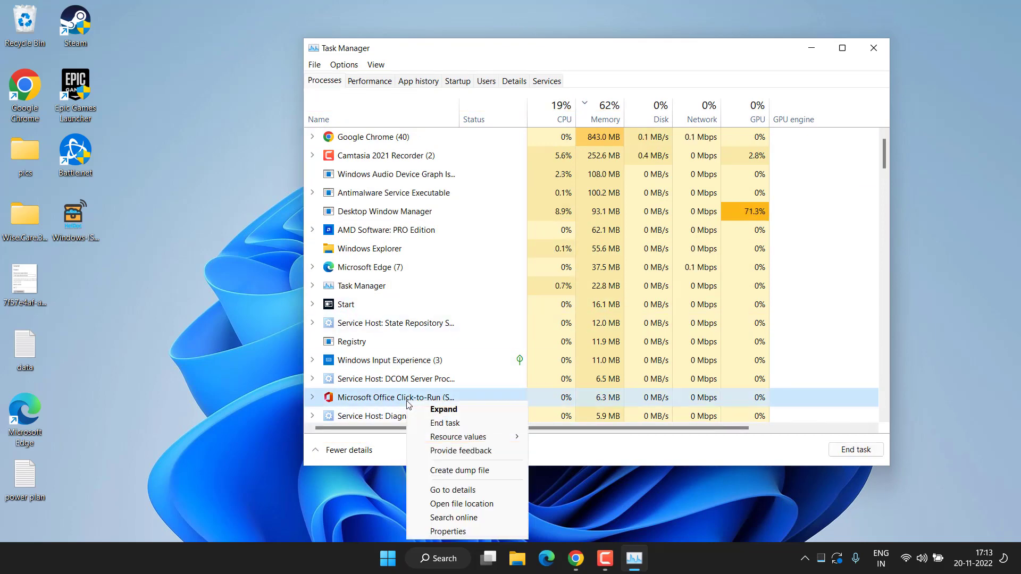
left_click(431, 423)
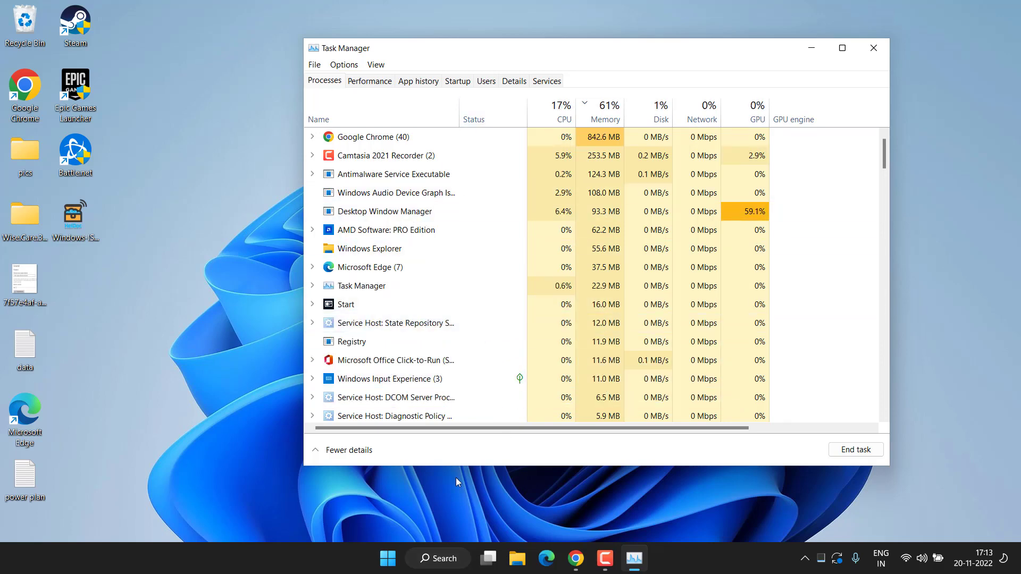
right_click(402, 251)
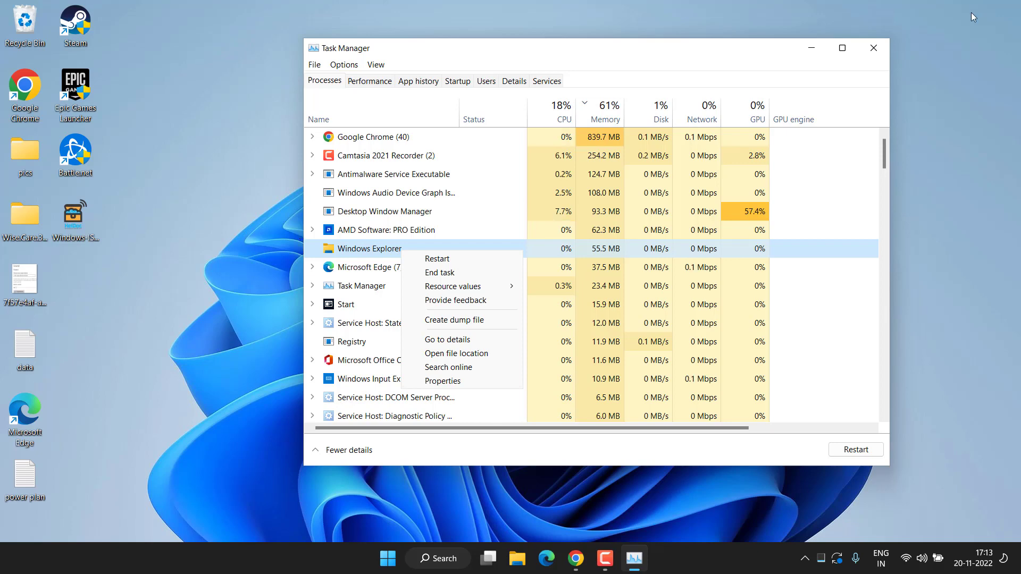
left_click(437, 259)
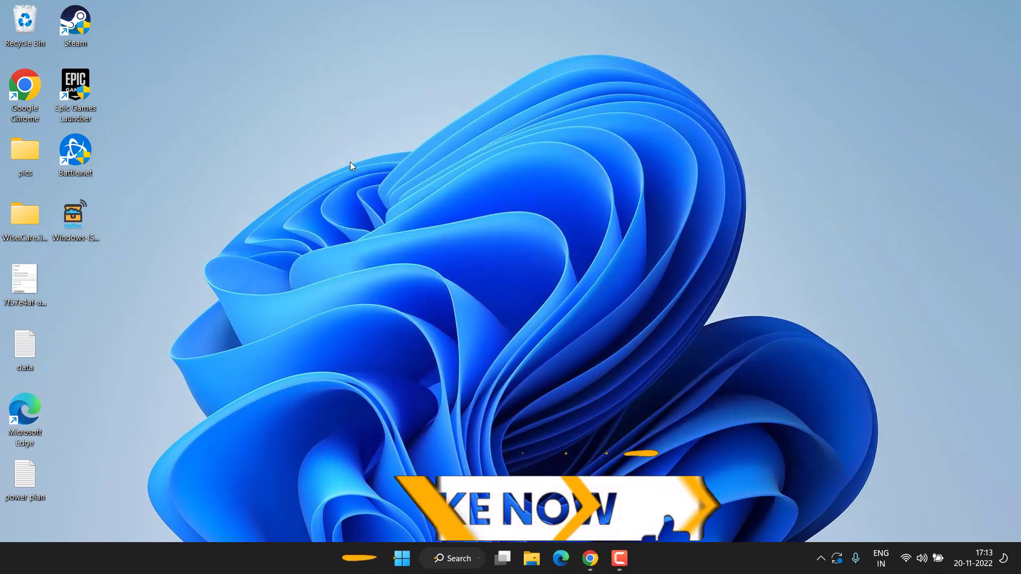
Open the Display > Graphics per-app settings and start adding a desktop app
key("super+i")
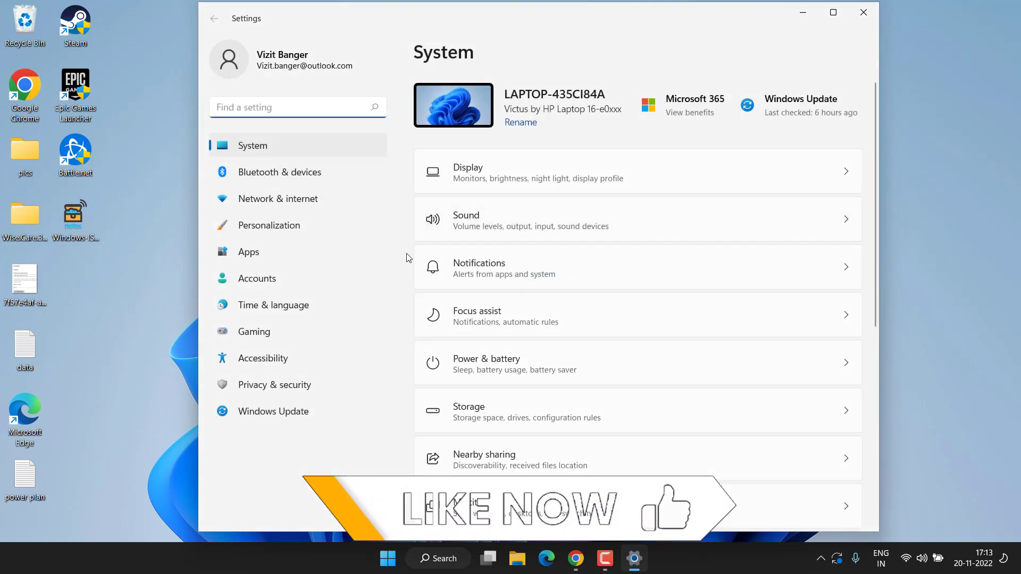
left_click(500, 171)
scroll(524, 218, "down", 1)
scroll(521, 216, "down", 3)
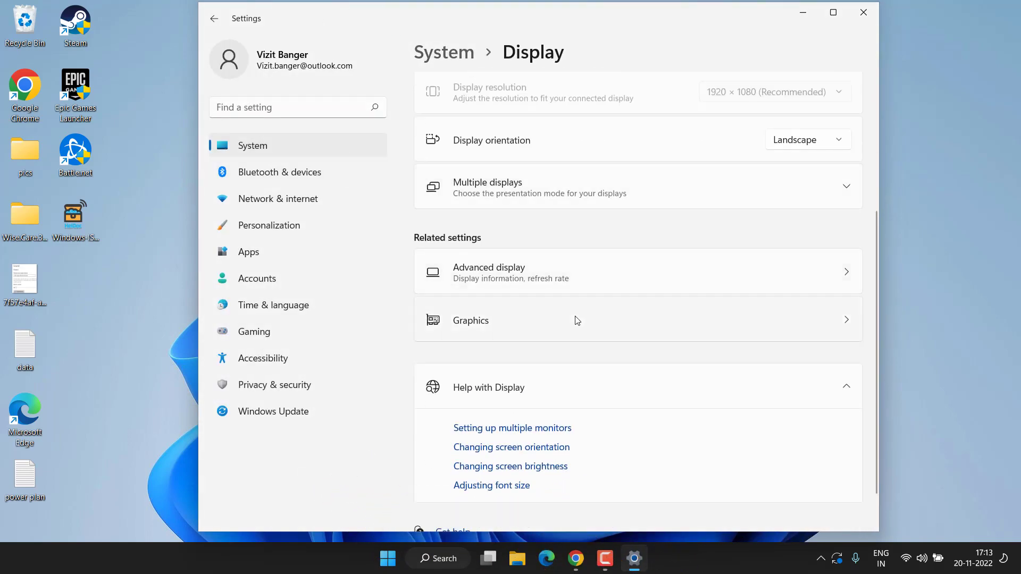
left_click(504, 323)
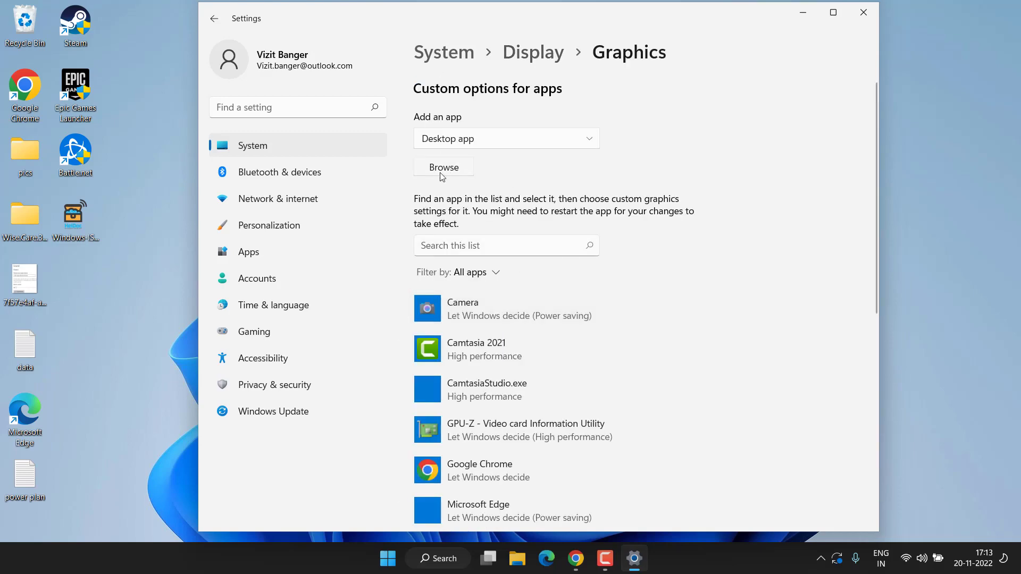
left_click(440, 176)
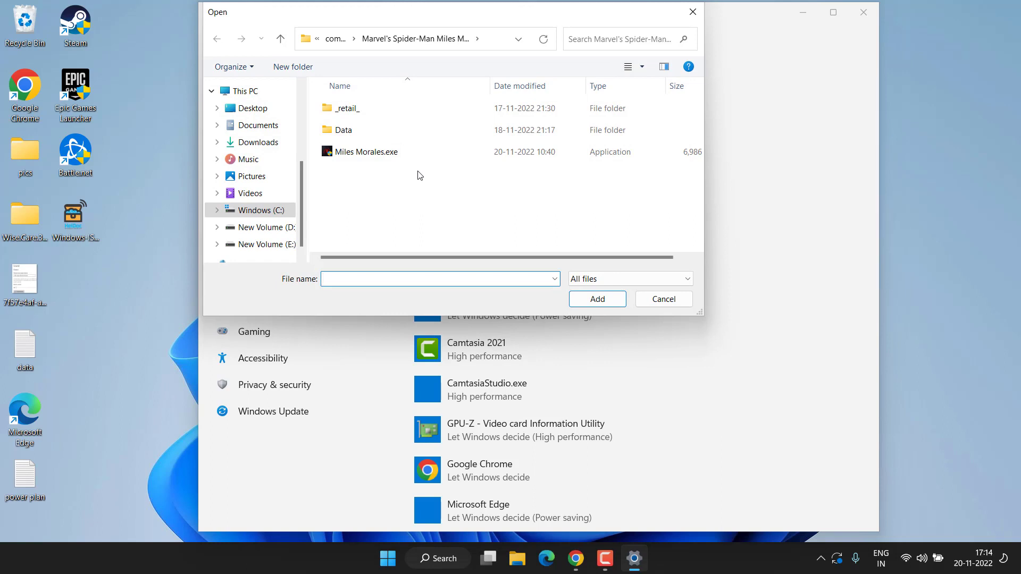
Browse to C:\Program Files (x86)\Steam\steamapps\common\Marvel's Spider-Man Miles Morales and select Miles Morales.exe
left_click(266, 212)
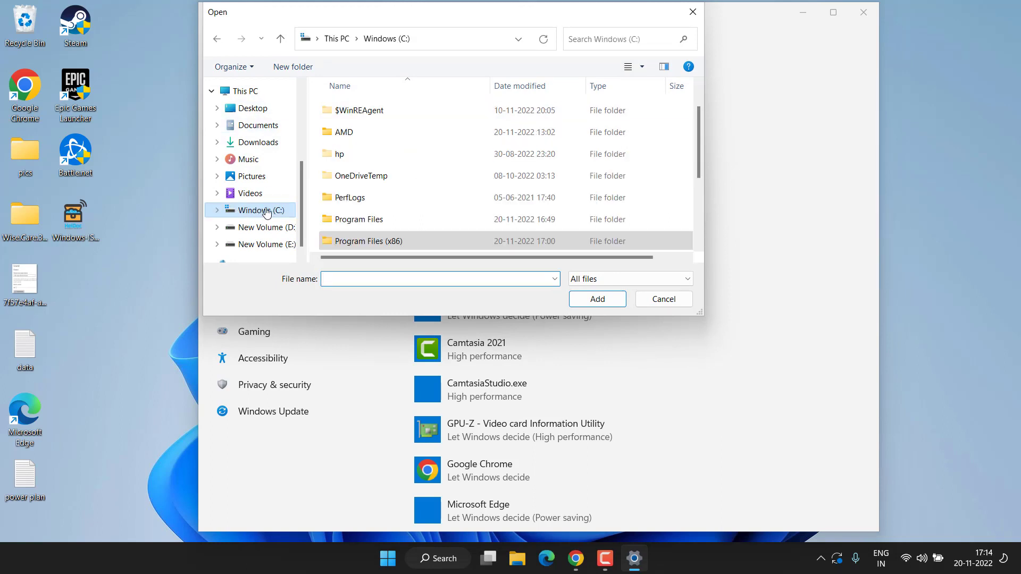
double_click(367, 242)
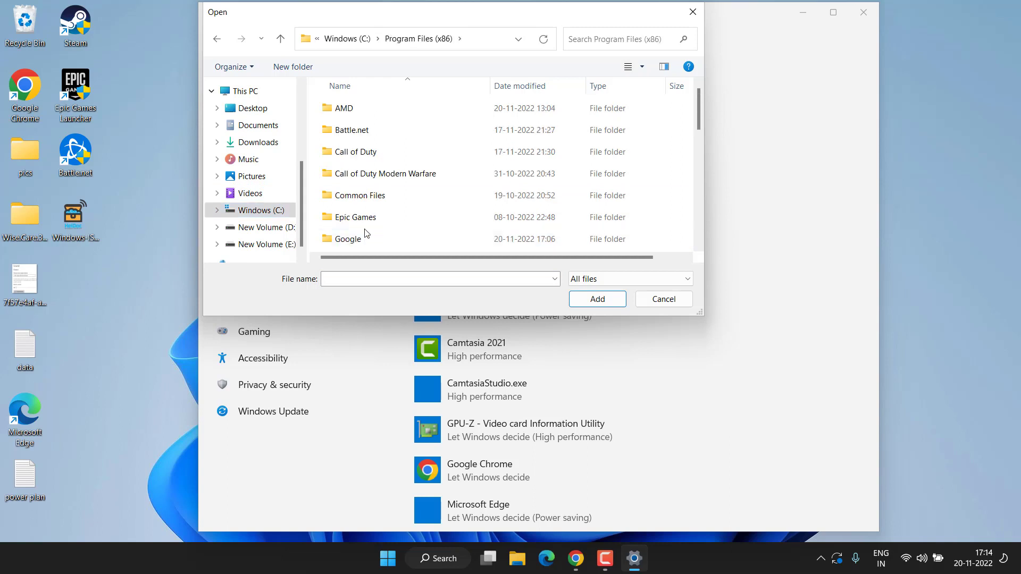
scroll(365, 226, "down", 5)
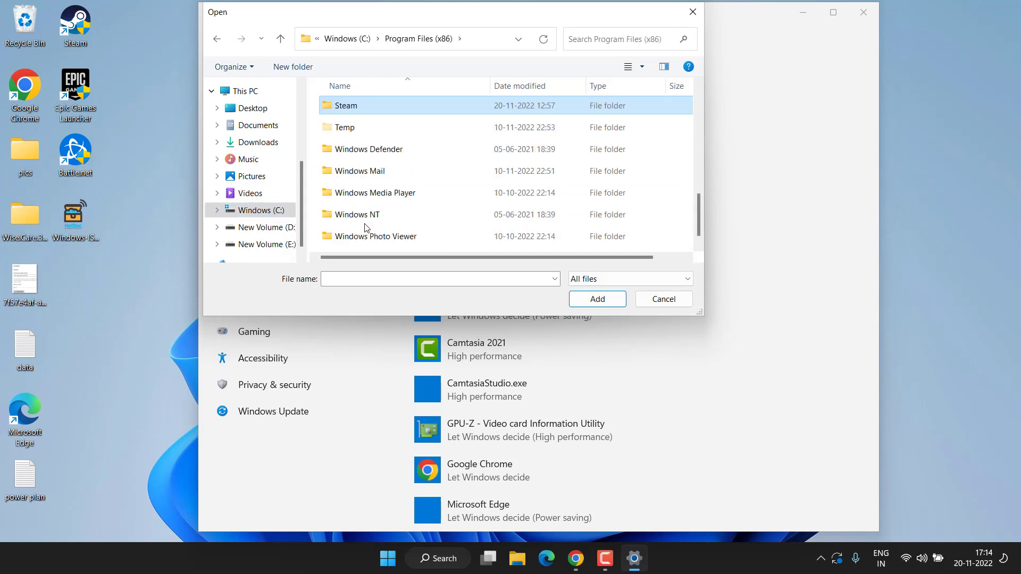
double_click(349, 109)
scroll(355, 166, "down", 5)
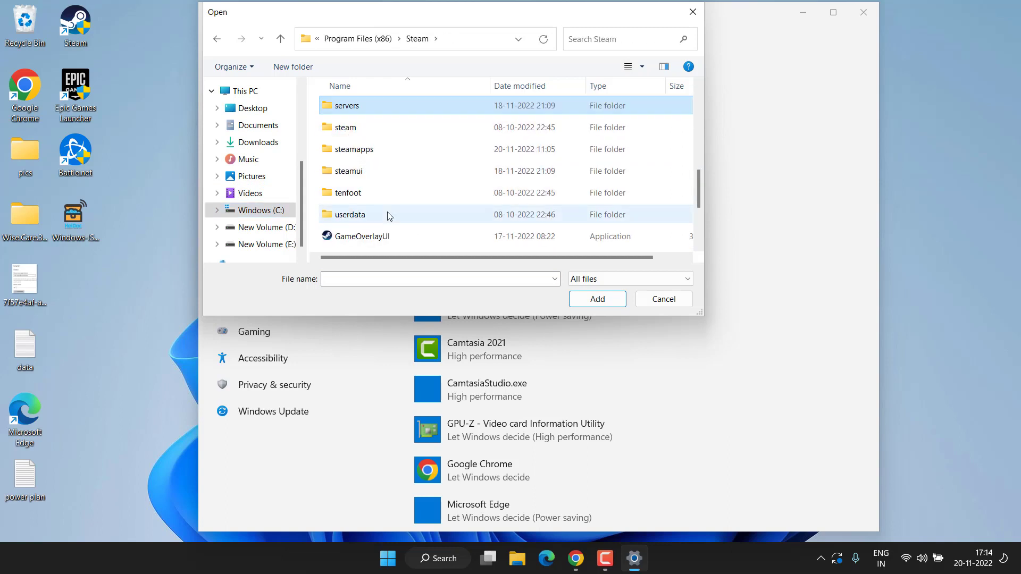
double_click(353, 150)
left_click(366, 111)
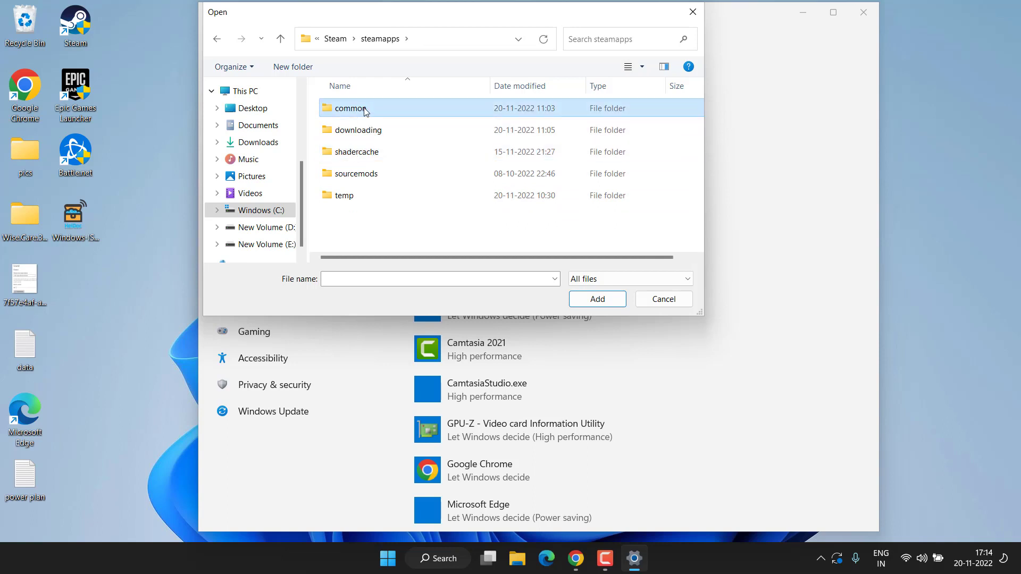
double_click(367, 112)
left_click(359, 136)
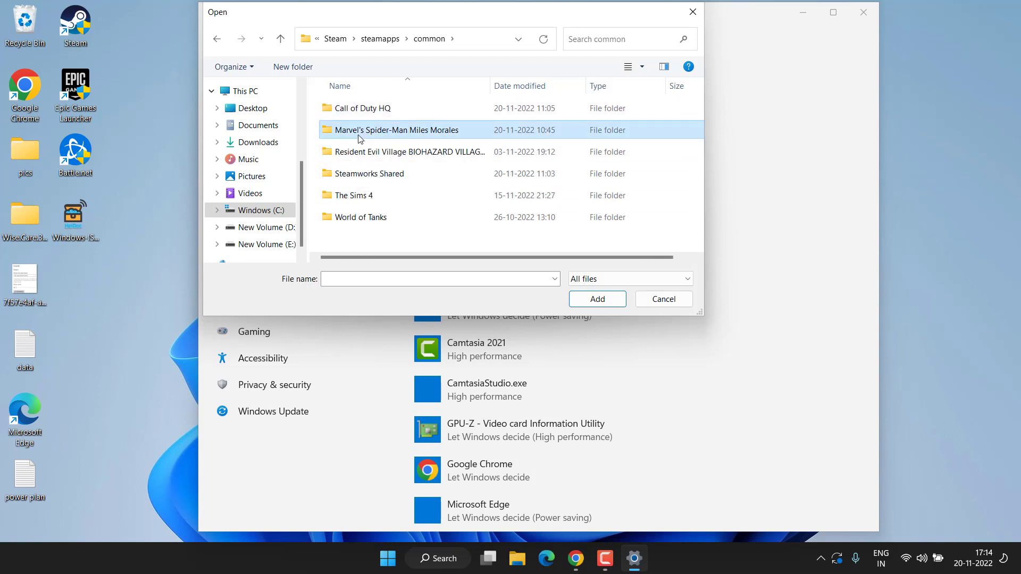
double_click(430, 130)
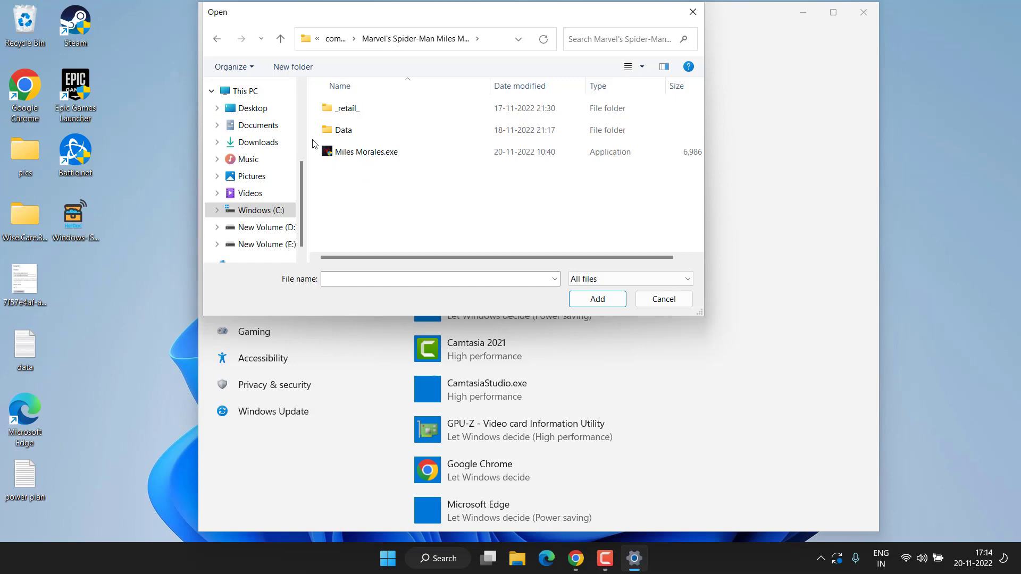
left_click(351, 153)
Add Miles Morales.exe, save its graphics preference as High performance, and close Settings
double_click(371, 154)
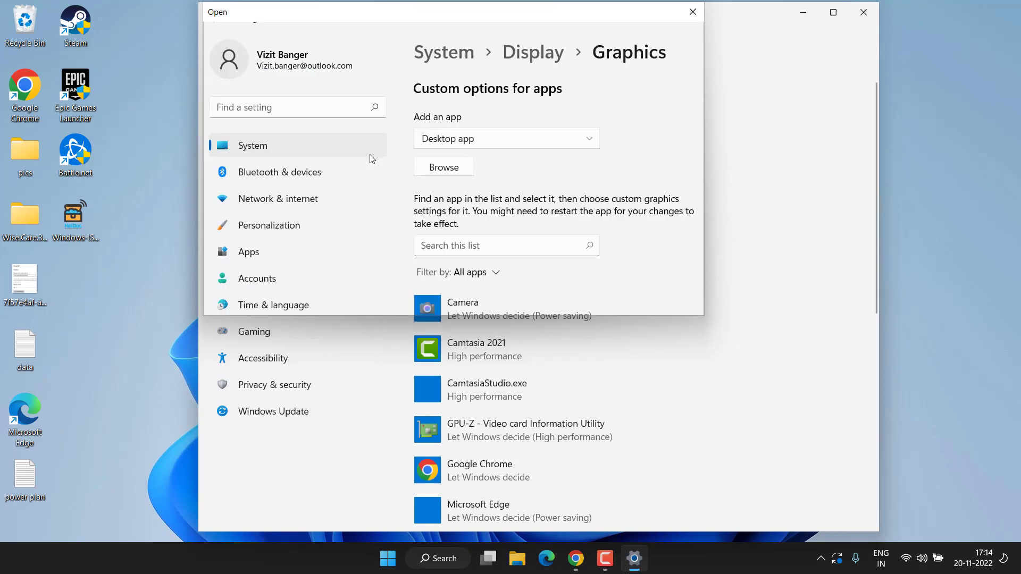
scroll(473, 289, "down", 5)
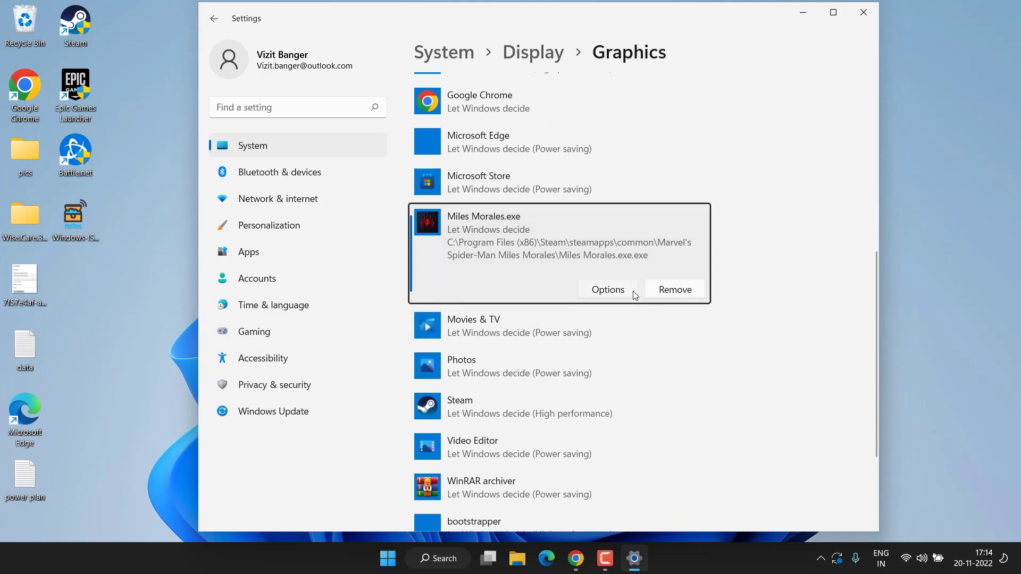
left_click(619, 290)
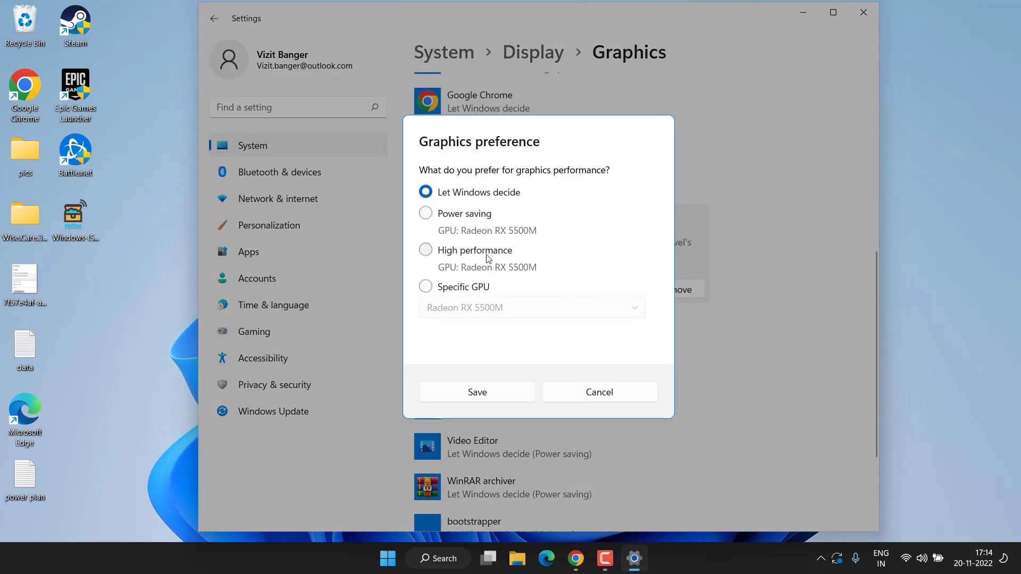
left_click(486, 254)
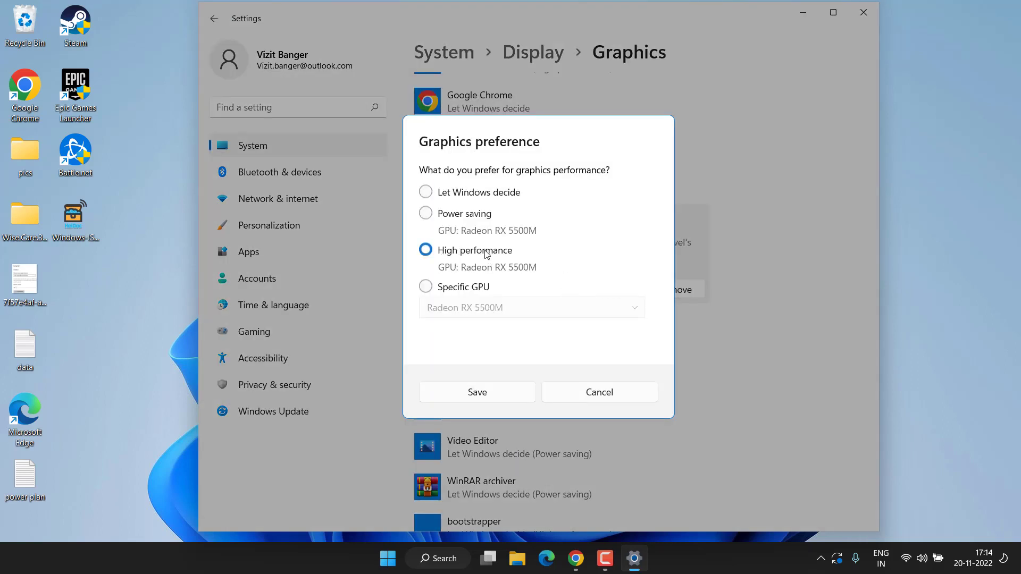
left_click(488, 398)
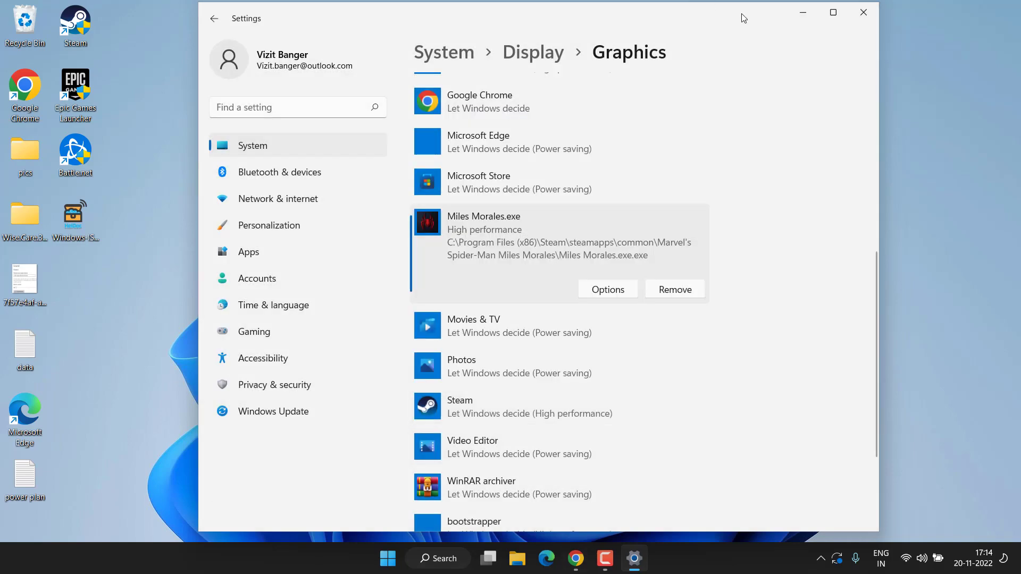
left_click(862, 13)
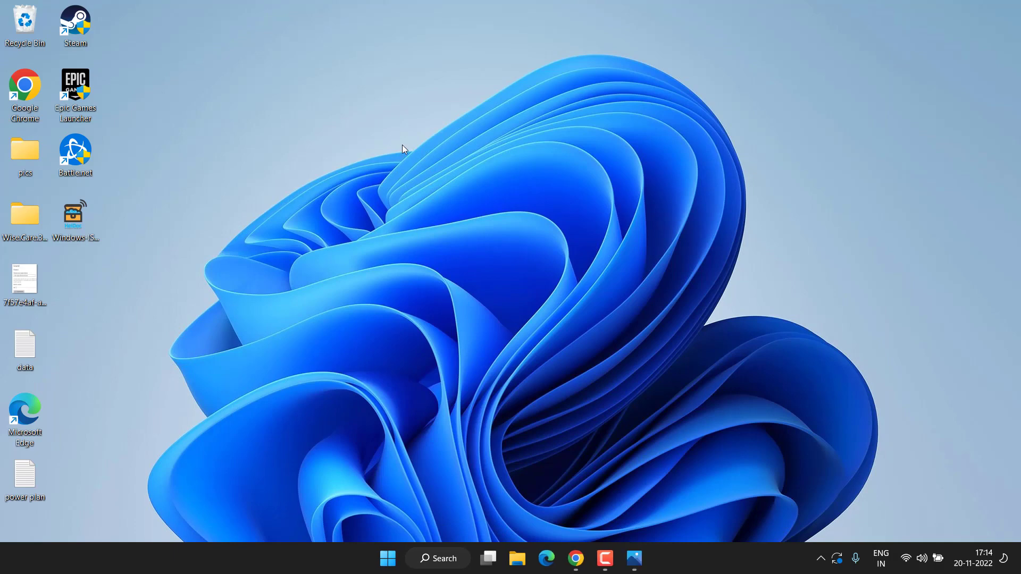
Launch AMD Software: Adrenalin Edition from the desktop menu and go to its Graphics settings
right_click(434, 63)
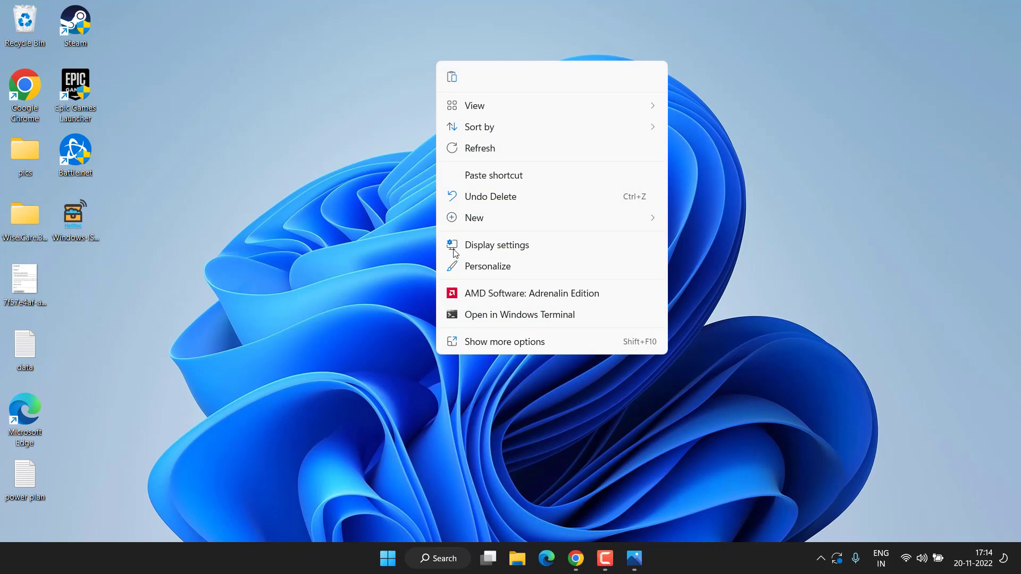
left_click(533, 294)
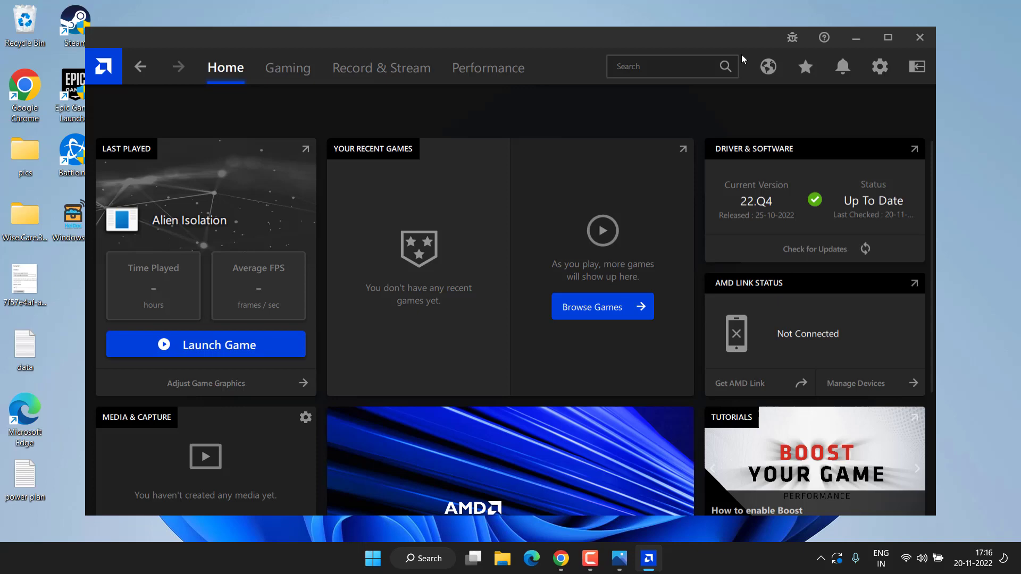
left_click(881, 74)
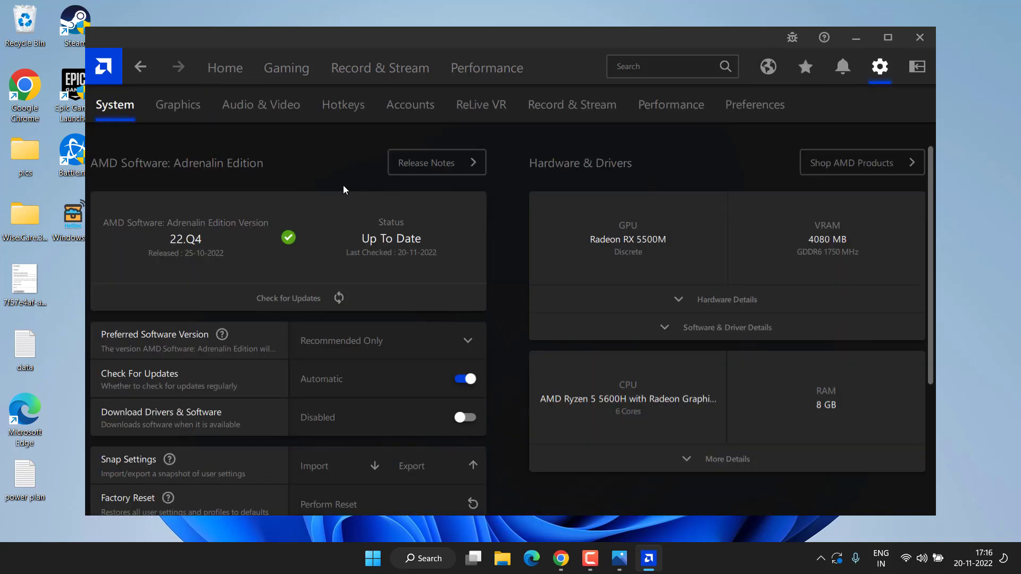
left_click(182, 114)
Disable Radeon Enhanced Sync, set Wait for Vertical Refresh to Always off, and minimize
scroll(312, 278, "down", 5)
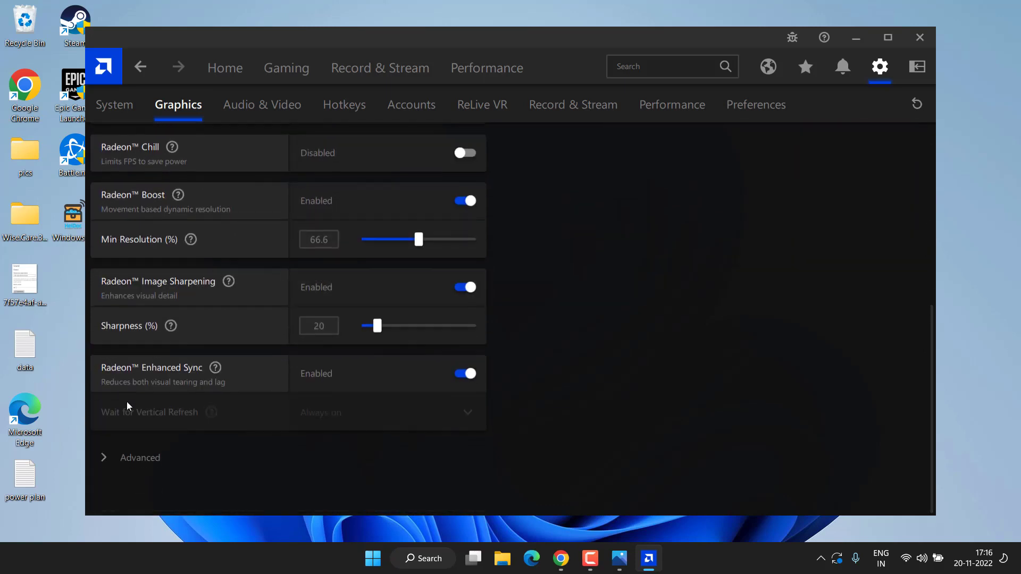
left_click(465, 374)
left_click(370, 420)
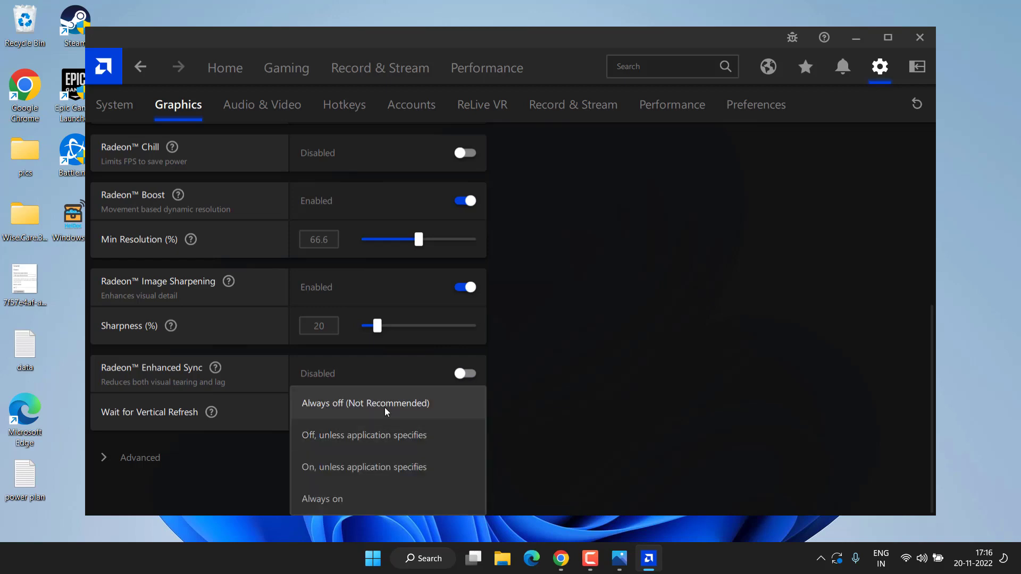
left_click(379, 407)
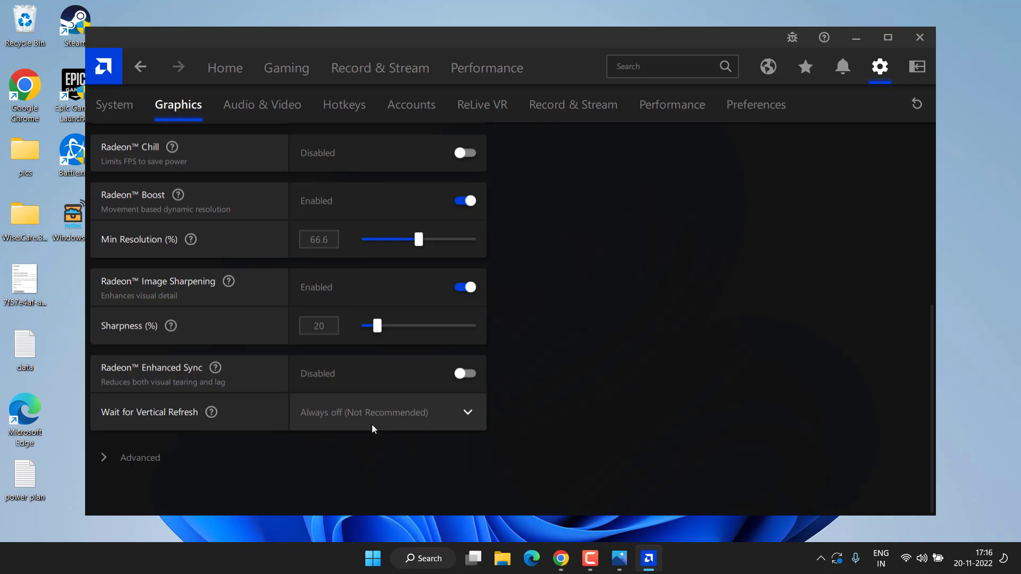
left_click(856, 43)
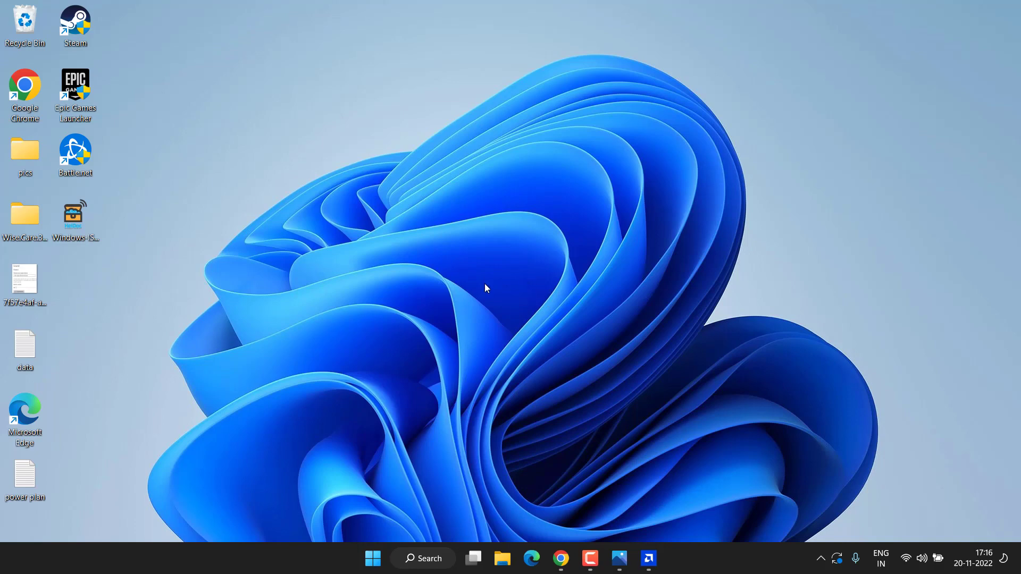
right_click(377, 558)
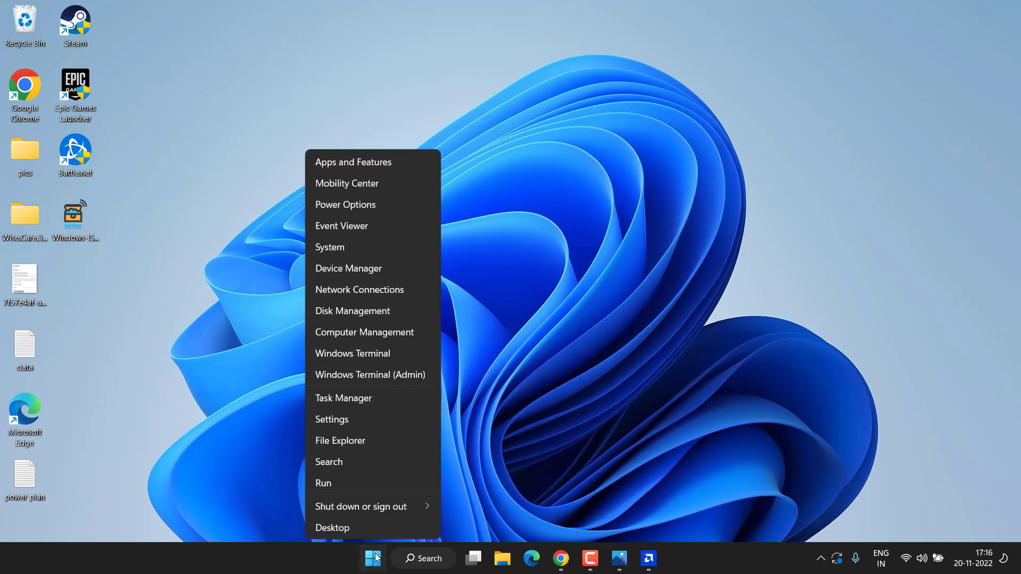
left_click(355, 270)
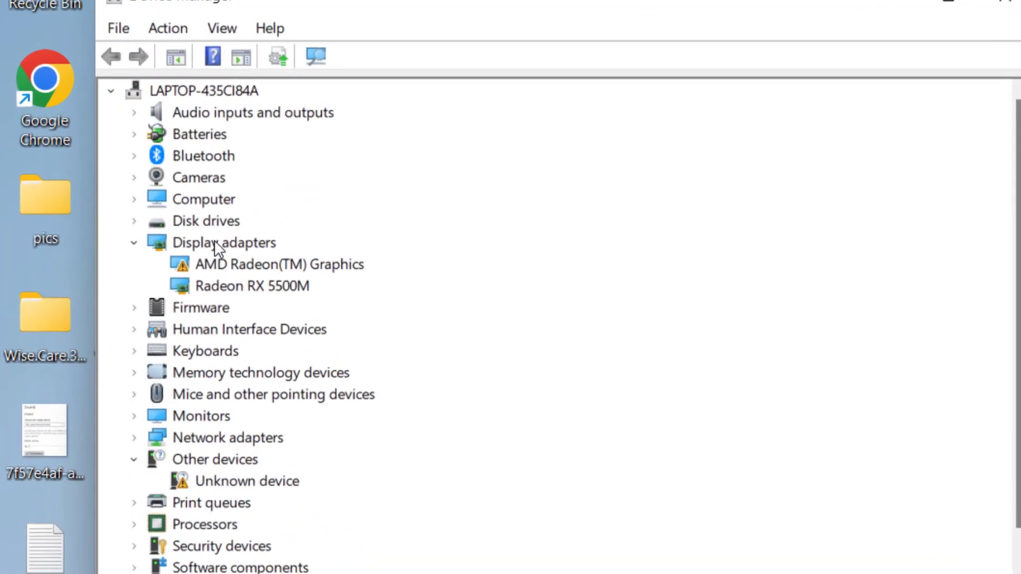
double_click(118, 175)
double_click(117, 175)
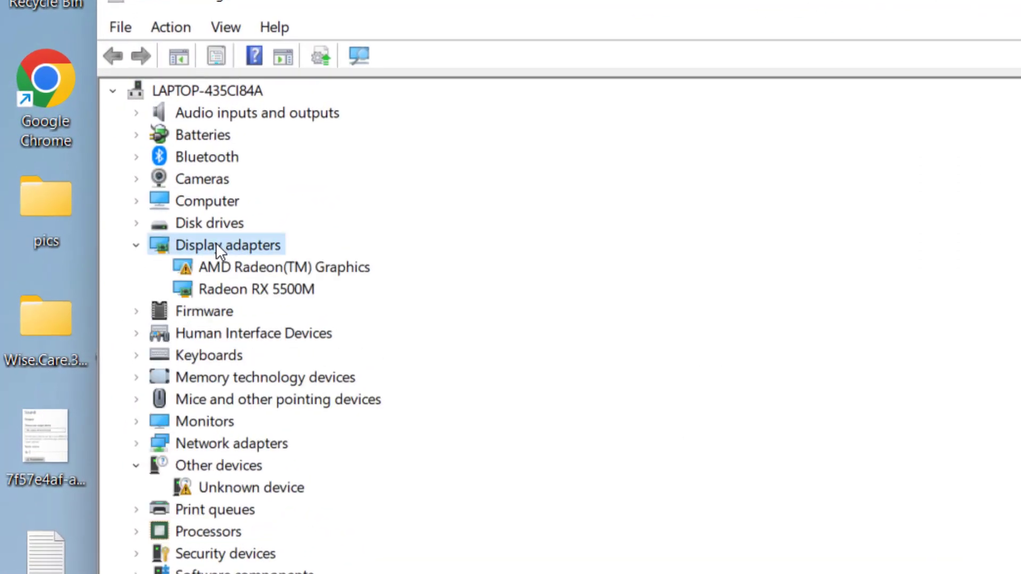
right_click(260, 291)
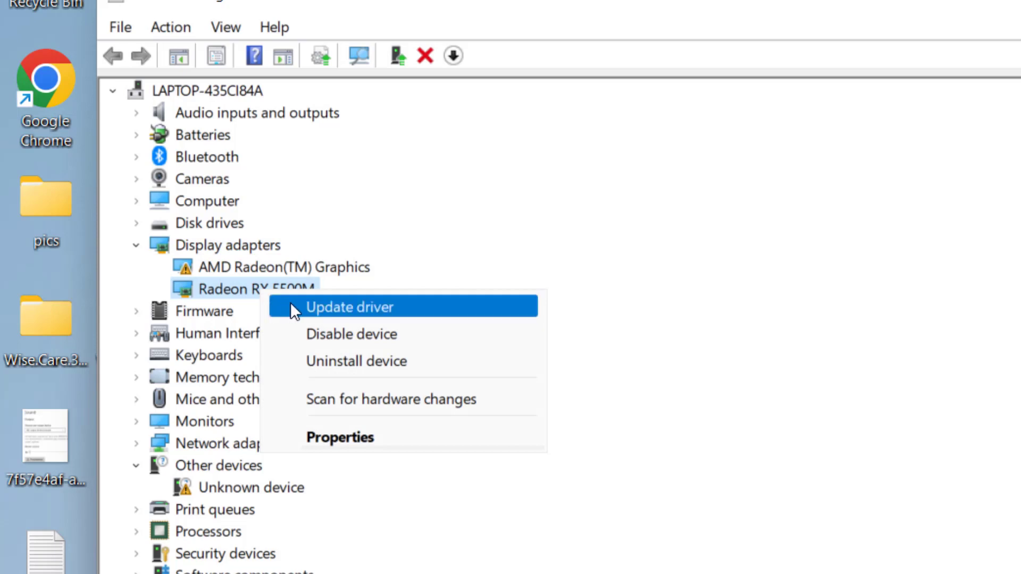
left_click(384, 435)
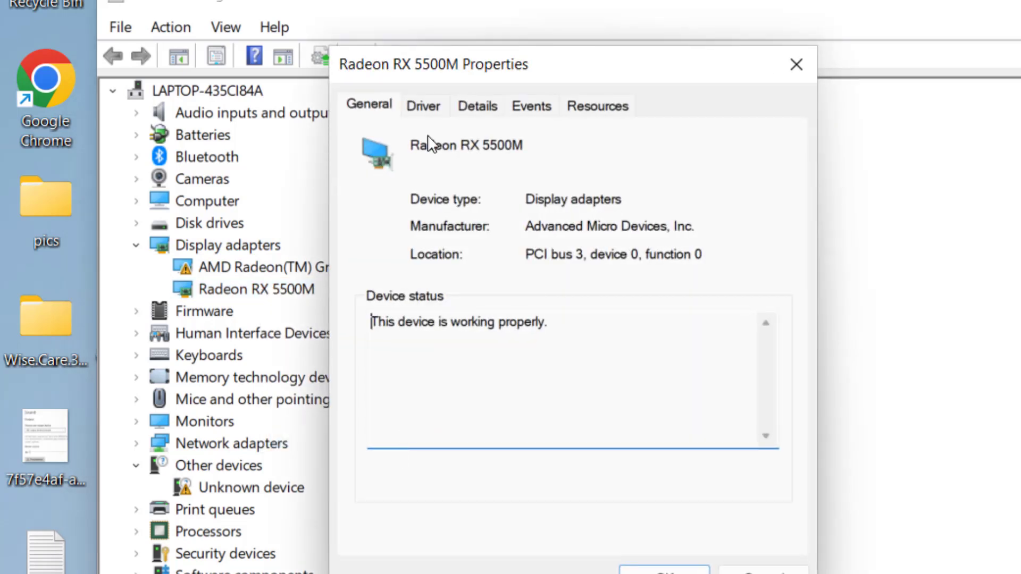
left_click(423, 105)
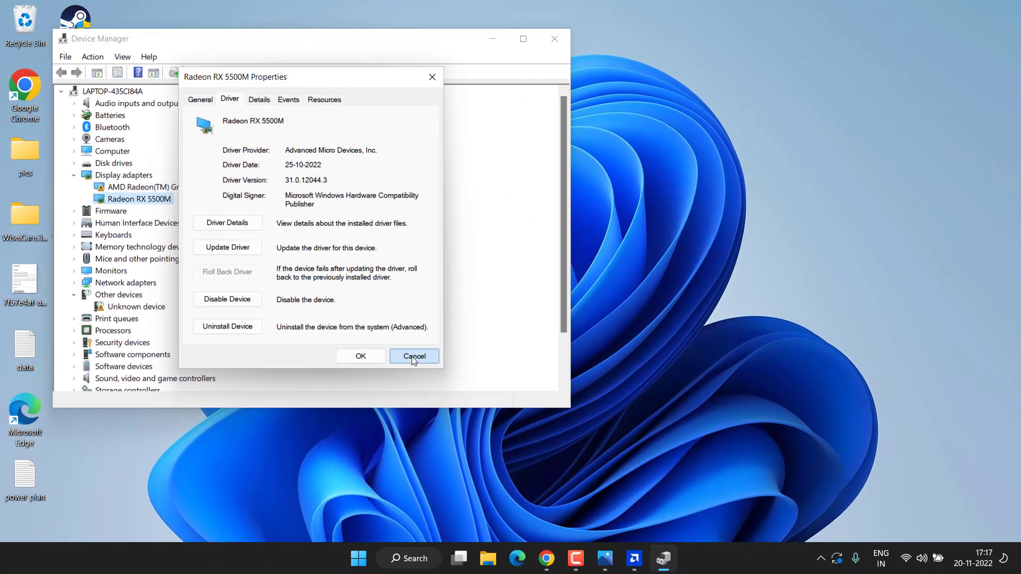
left_click(762, 573)
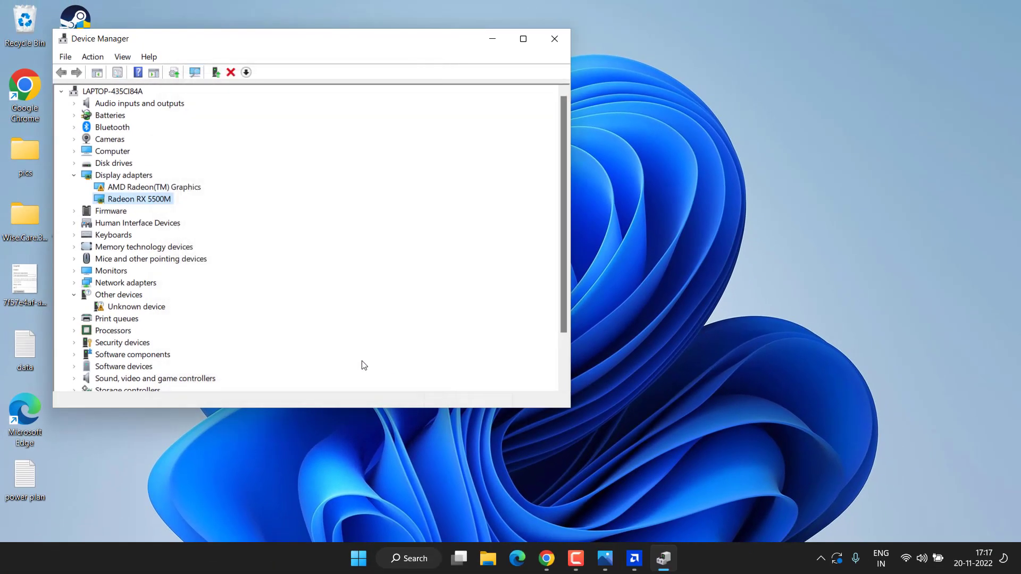
left_click(554, 42)
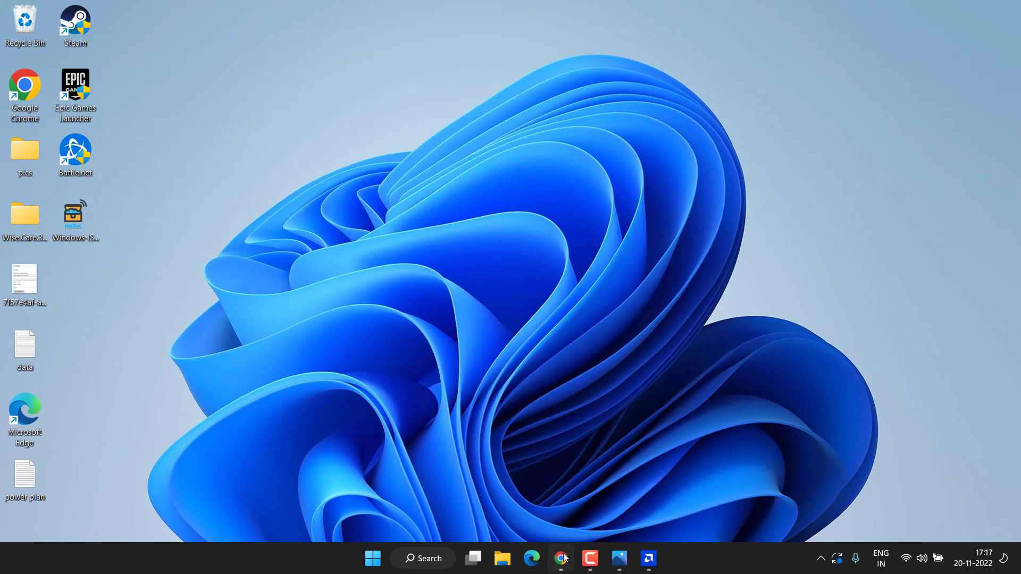
On AMD's support page, search for and submit AMD Radeon RX 5500M as the product
left_click(562, 558)
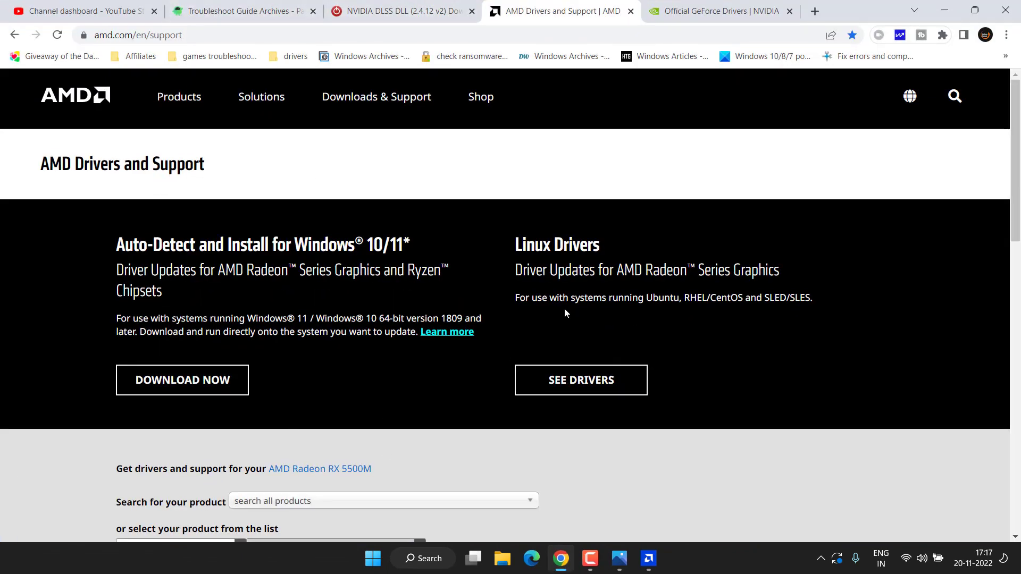
key("ctrl+Tab")
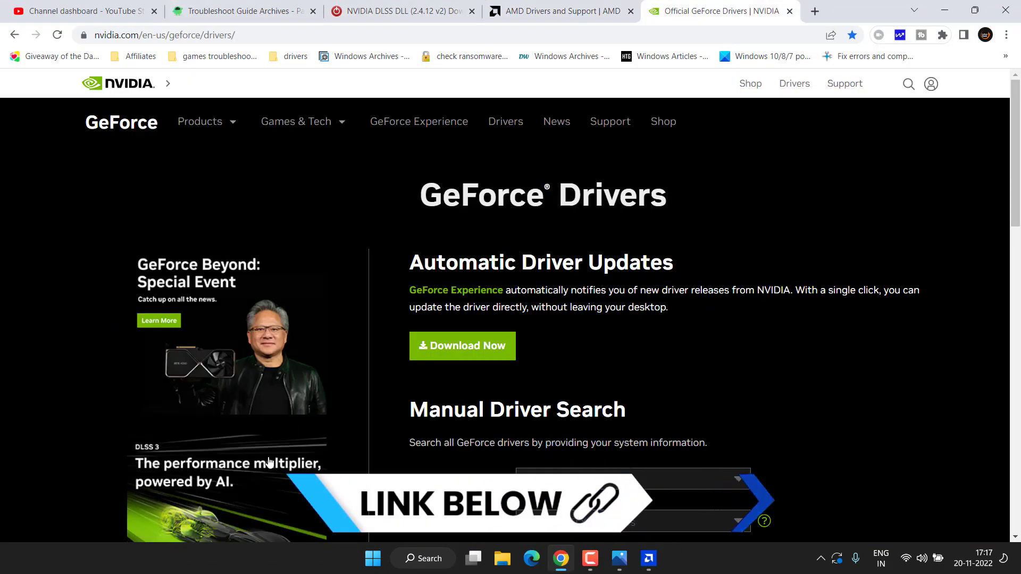
left_click(563, 7)
scroll(329, 314, "down", 3)
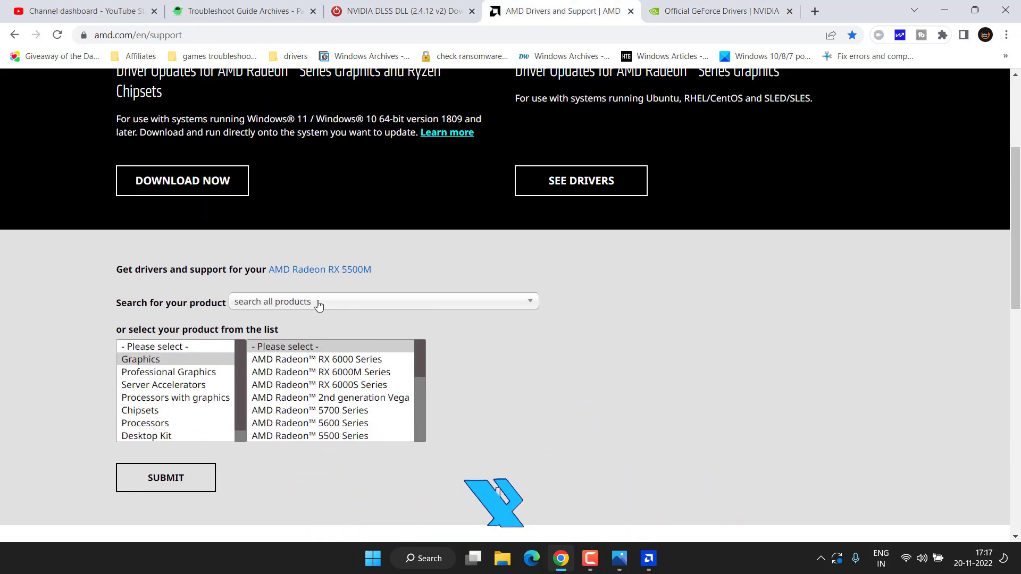
left_click(318, 304)
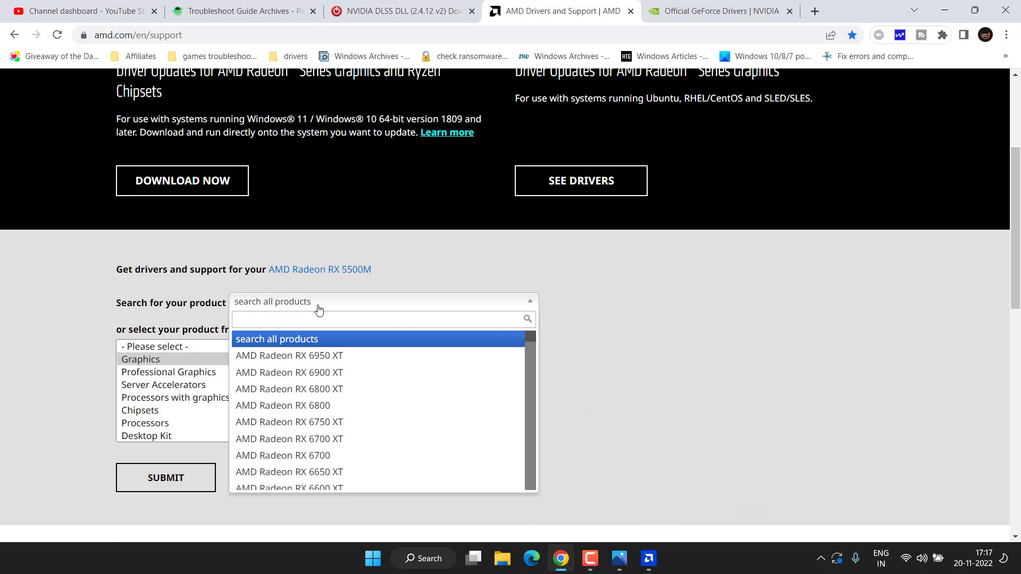
type("amd radeon")
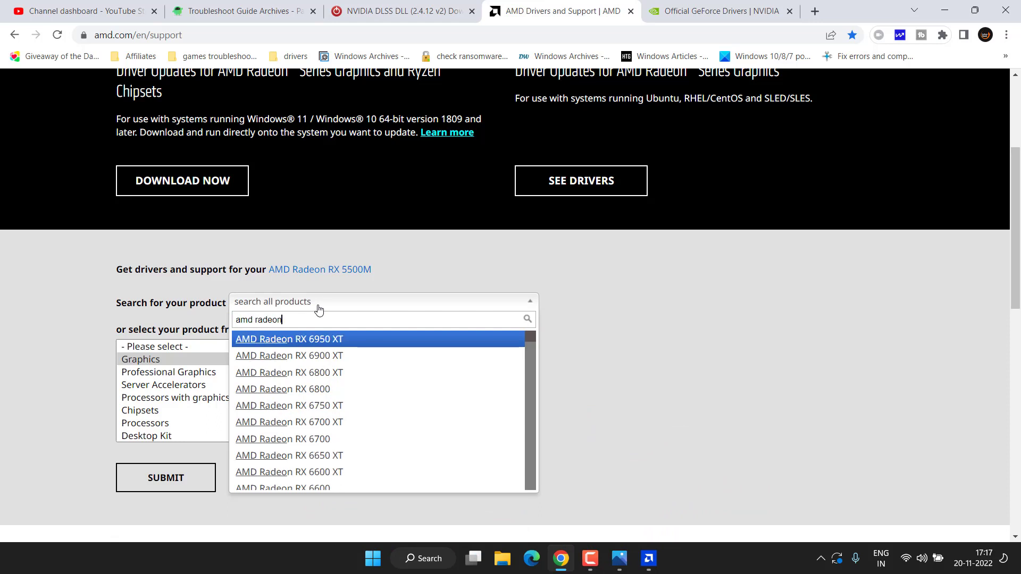
type(" rx 5")
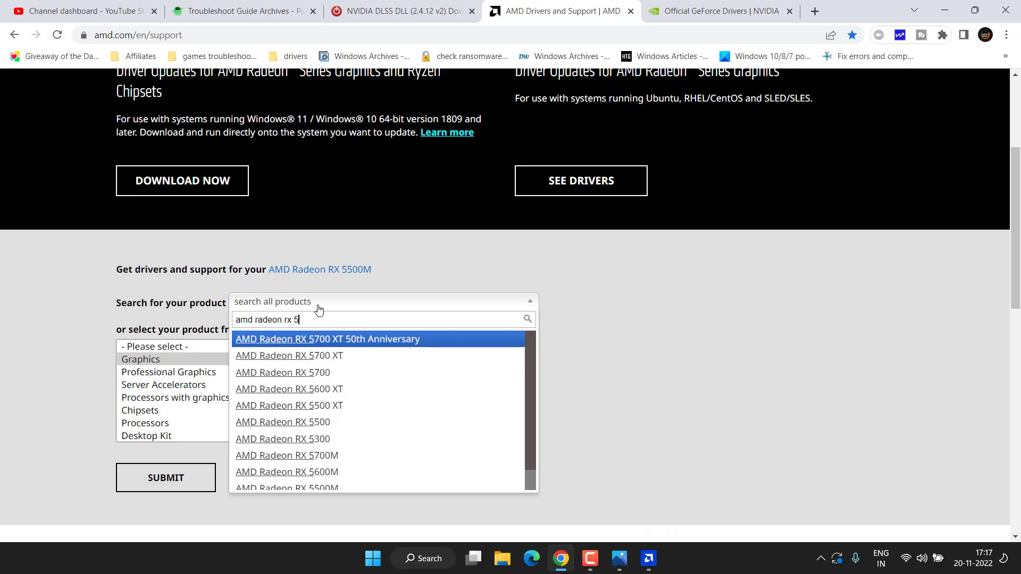
type("500m")
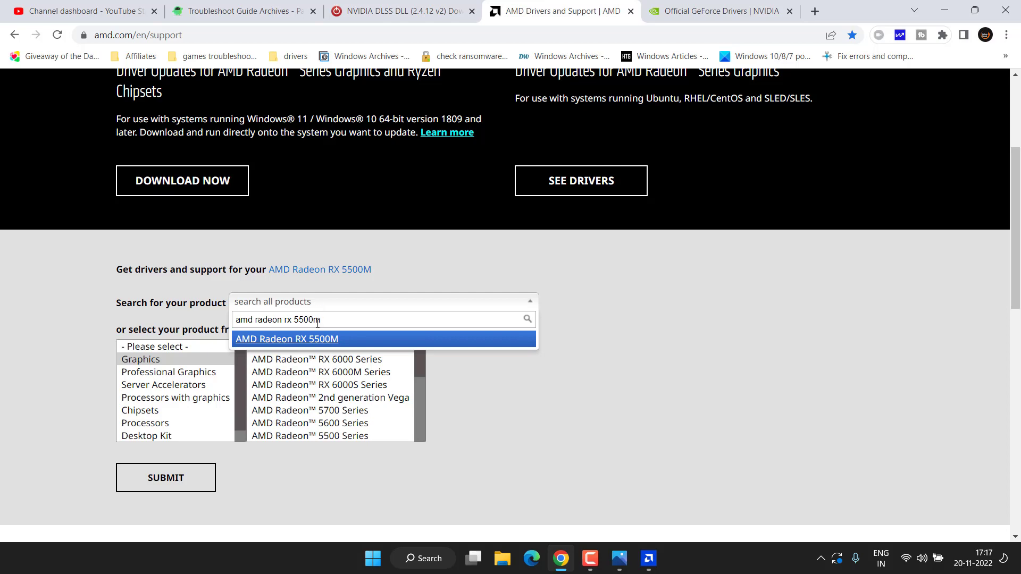
left_click(318, 341)
left_click(186, 474)
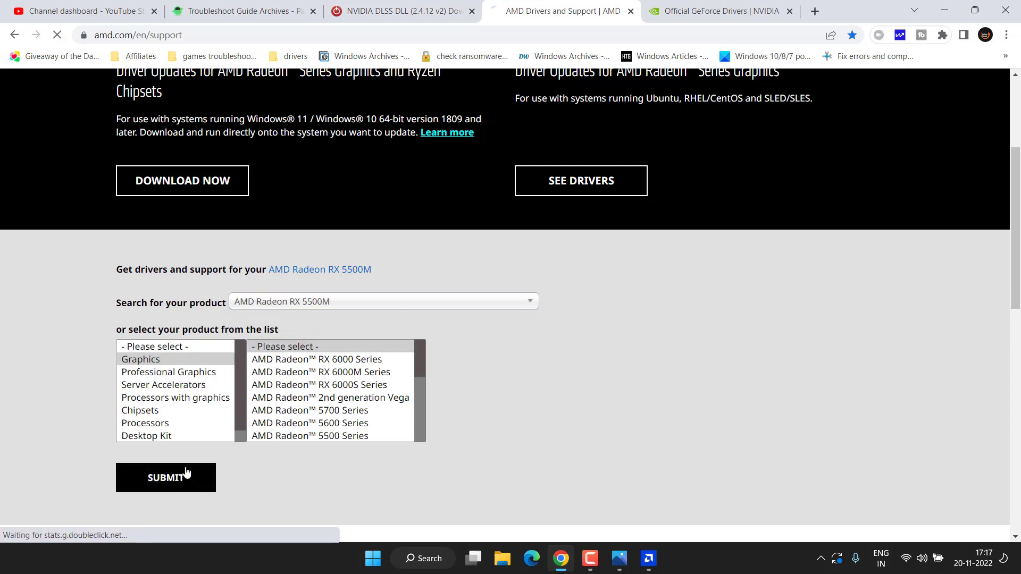
Download the Adrenalin 22.11.1 Windows 11 64-bit driver and save it to the Desktop
scroll(342, 265, "down", 2)
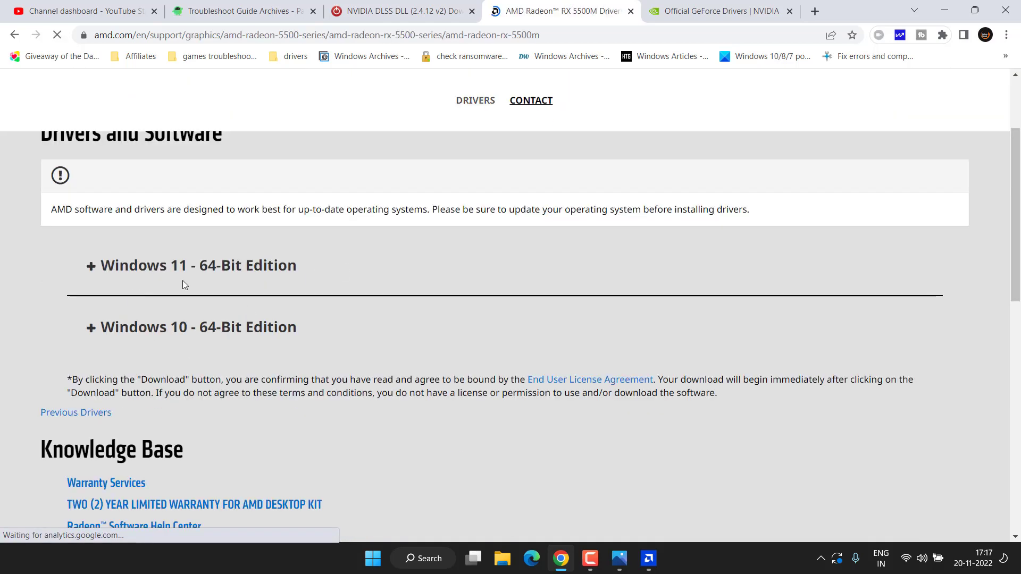
left_click(163, 275)
scroll(163, 346, "down", 3)
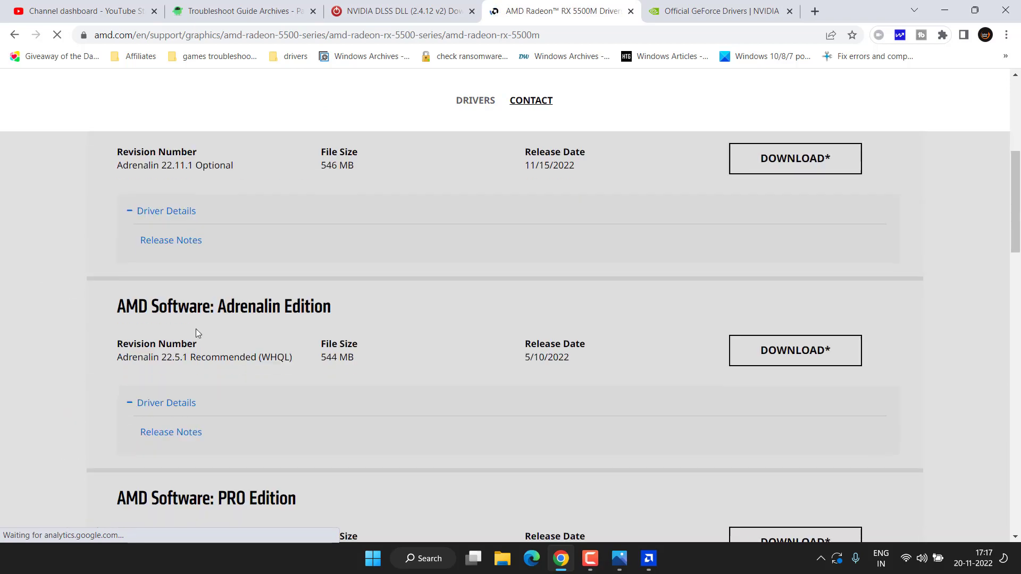
scroll(317, 346, "up", 2)
left_click(793, 292)
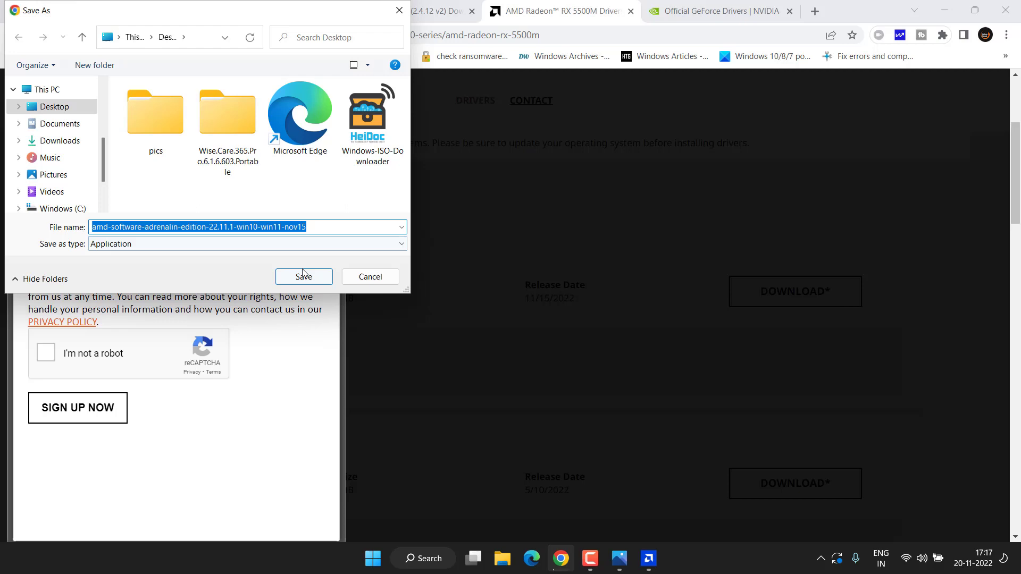
left_click(304, 277)
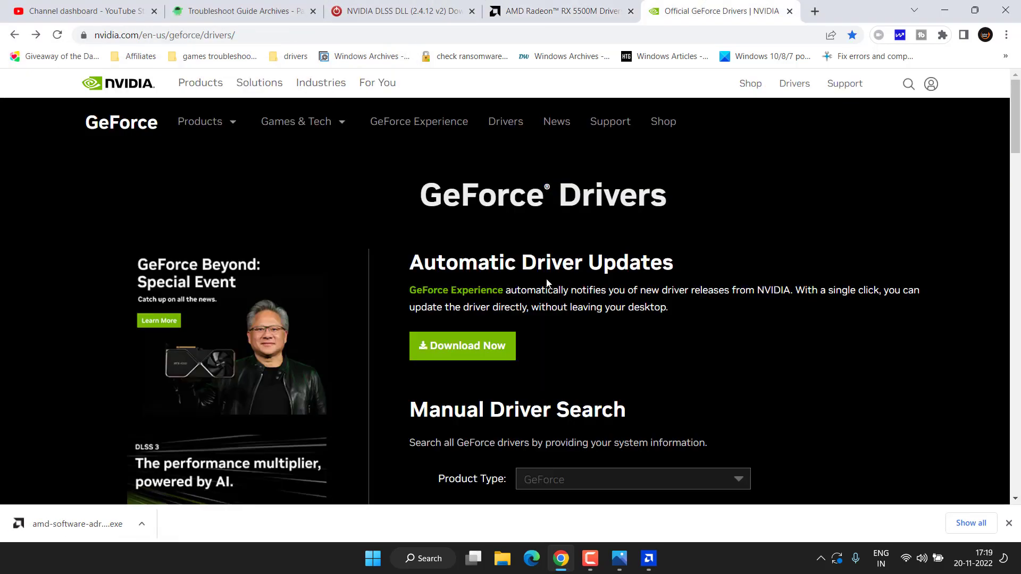
Download the GeForce Experience installer and save it
left_click_drag(418, 263, 671, 264)
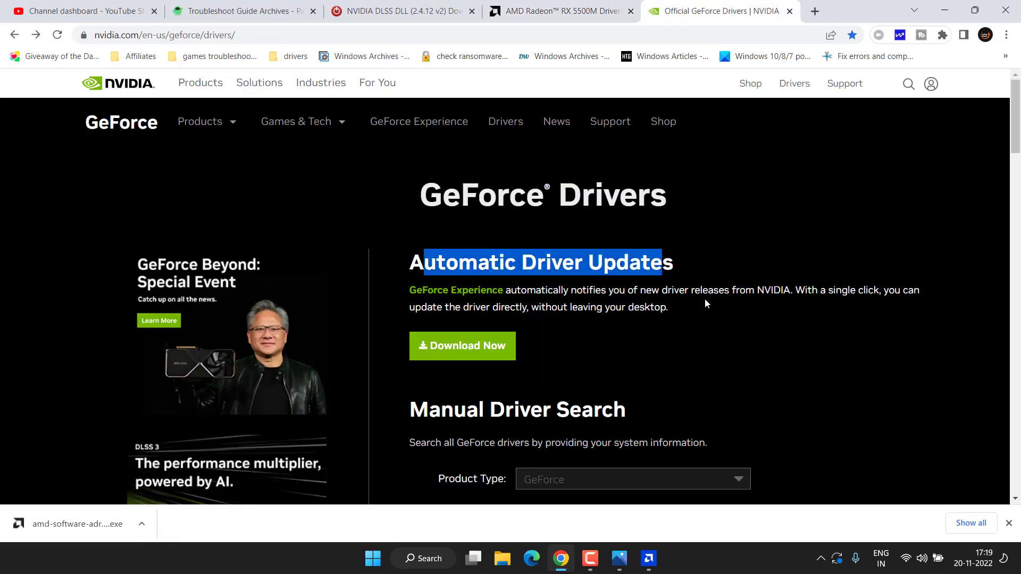
left_click(691, 299)
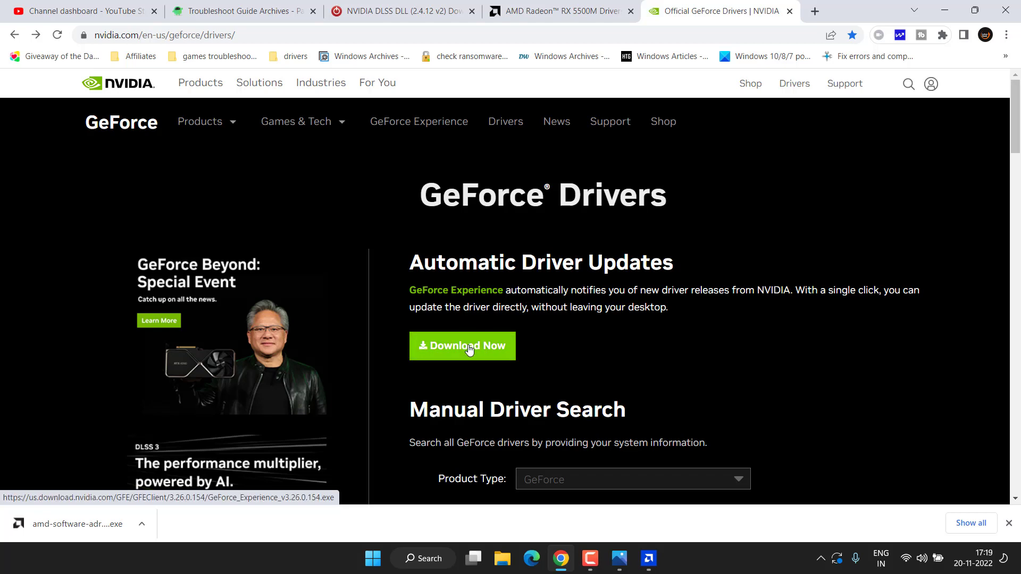
left_click(469, 349)
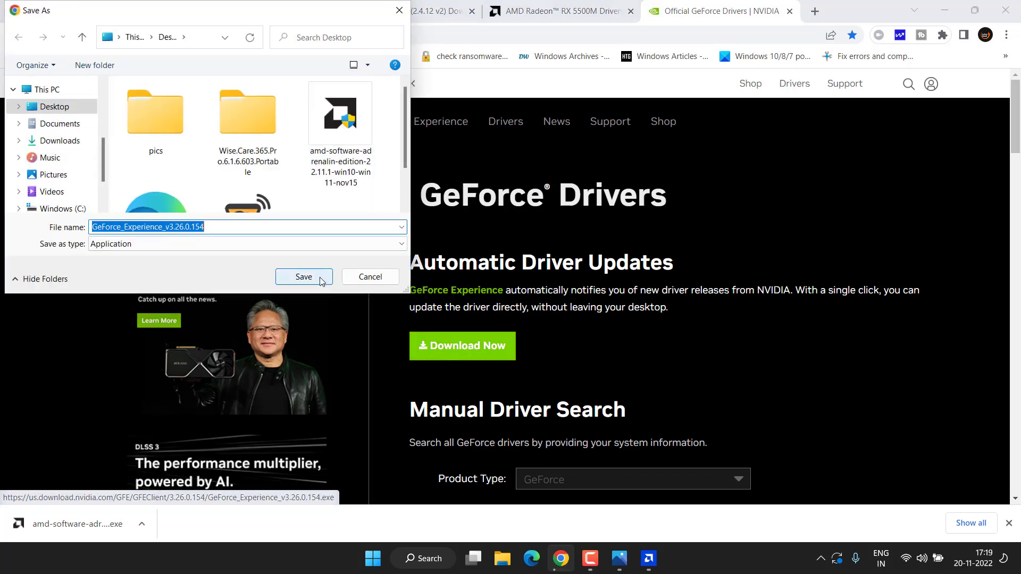
left_click(304, 277)
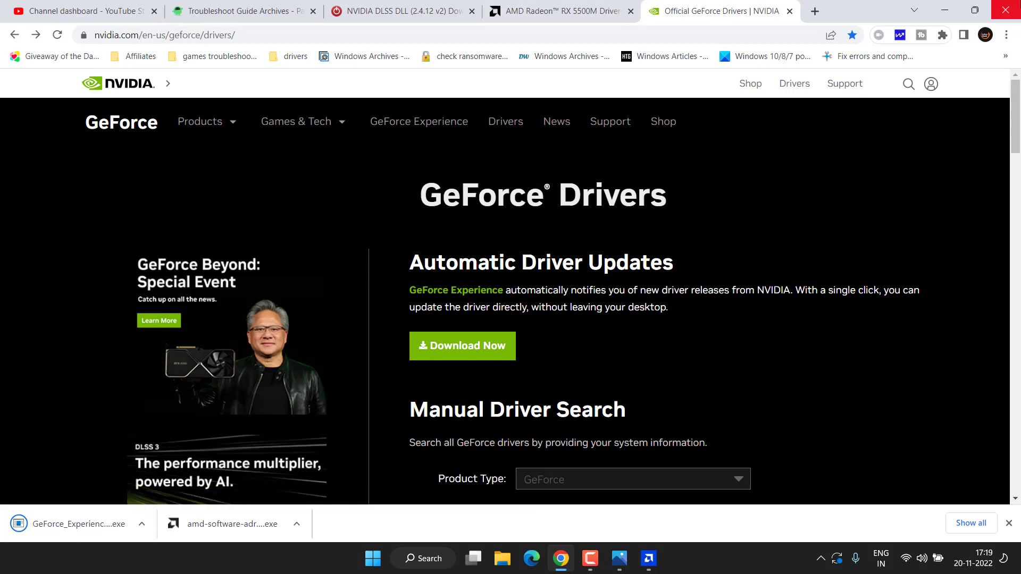
Check the GeForce Experience download, then switch Chrome to the NVIDIA DLSS DLL page
left_click(142, 523)
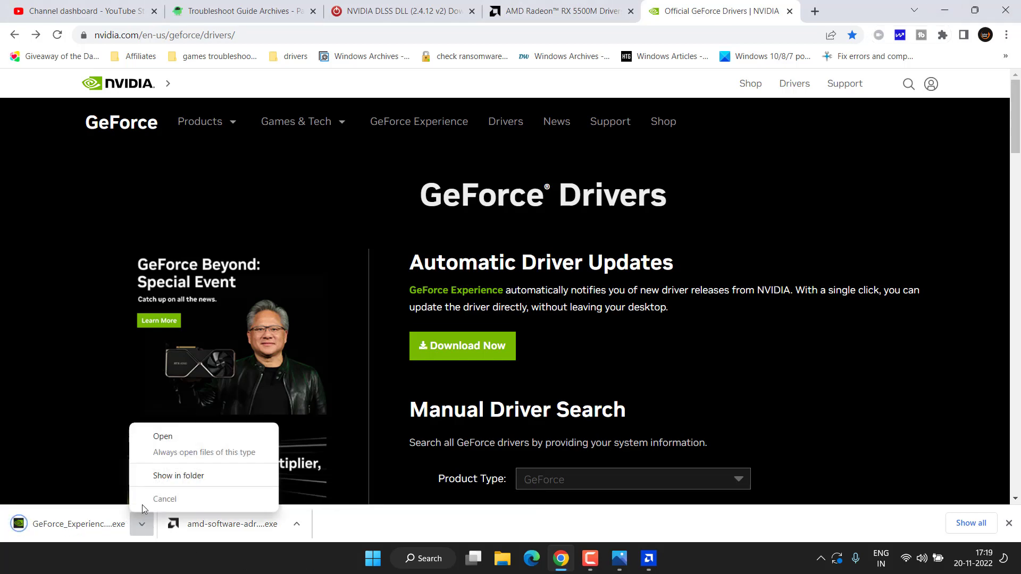
left_click(71, 521)
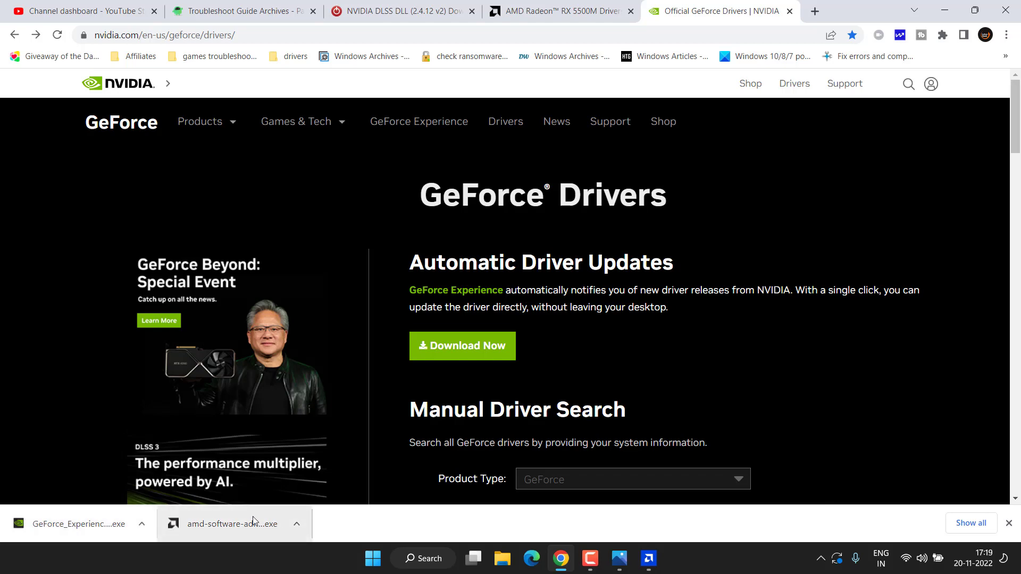
left_click(945, 10)
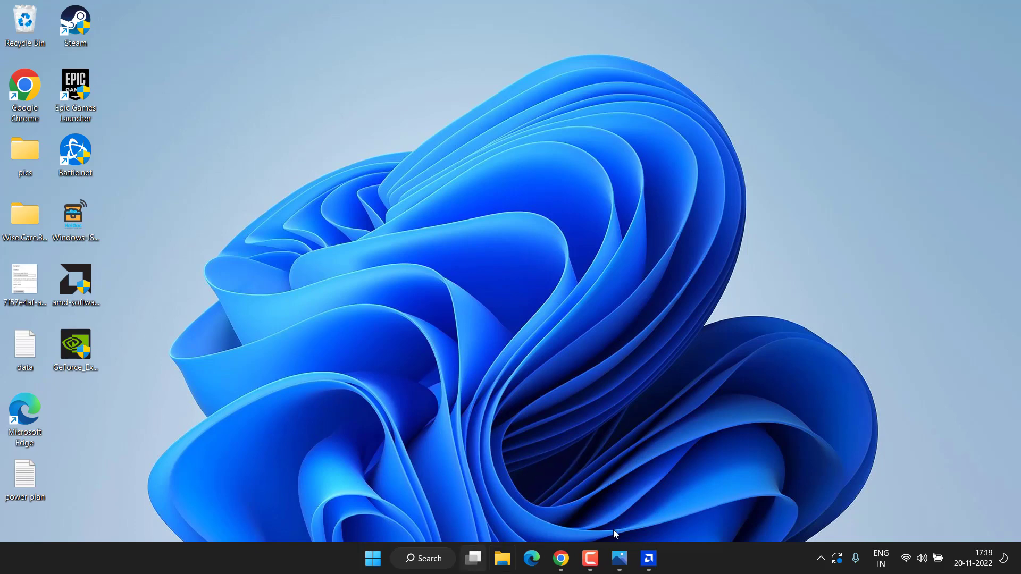
left_click(561, 558)
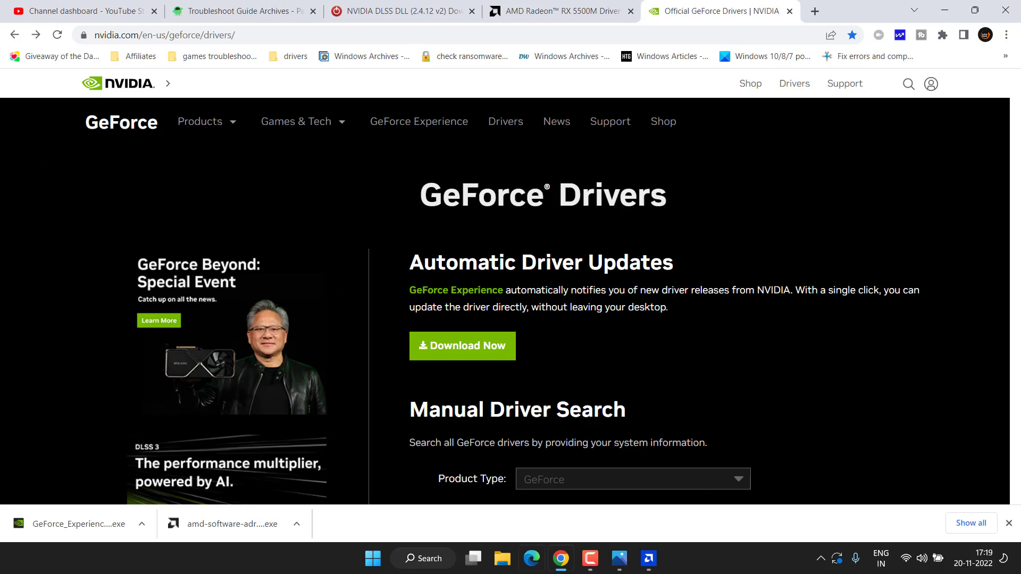
left_click(404, 10)
Download the DLSS DLL 2.4.12 v2 zip from the US-3 server and save it to the Desktop
left_click_drag(94, 205, 248, 206)
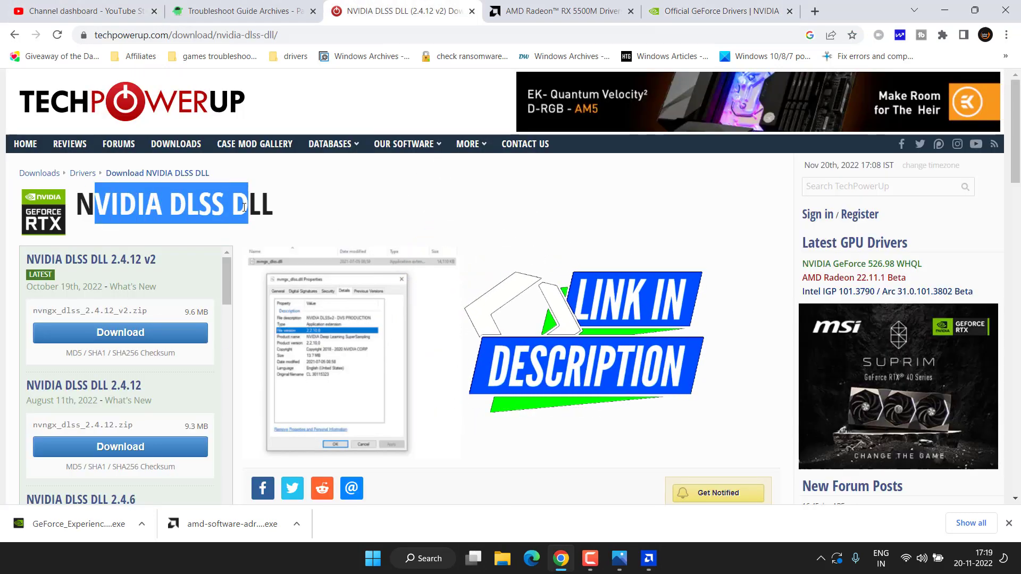
left_click(129, 336)
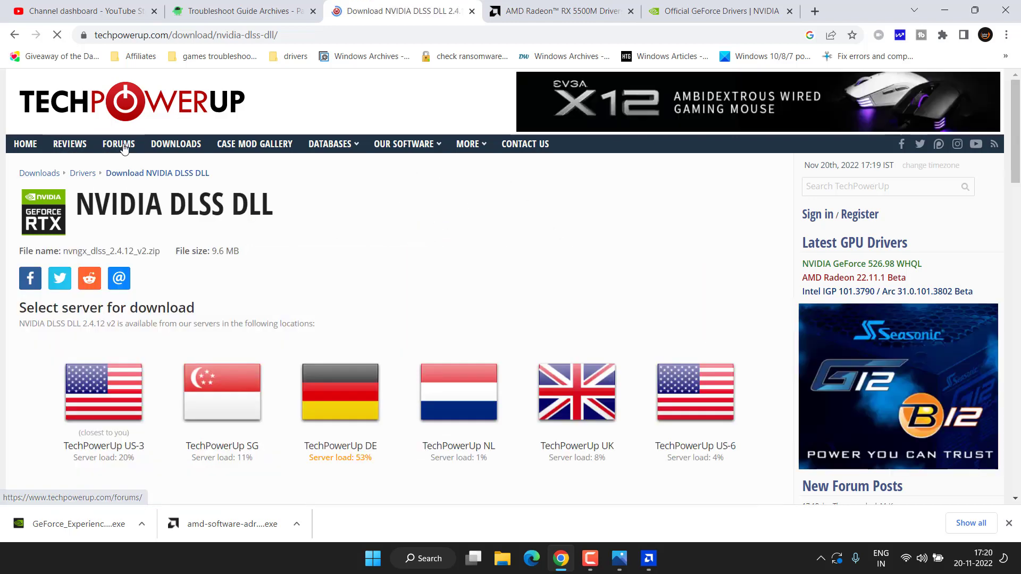
scroll(233, 340, "down", 2)
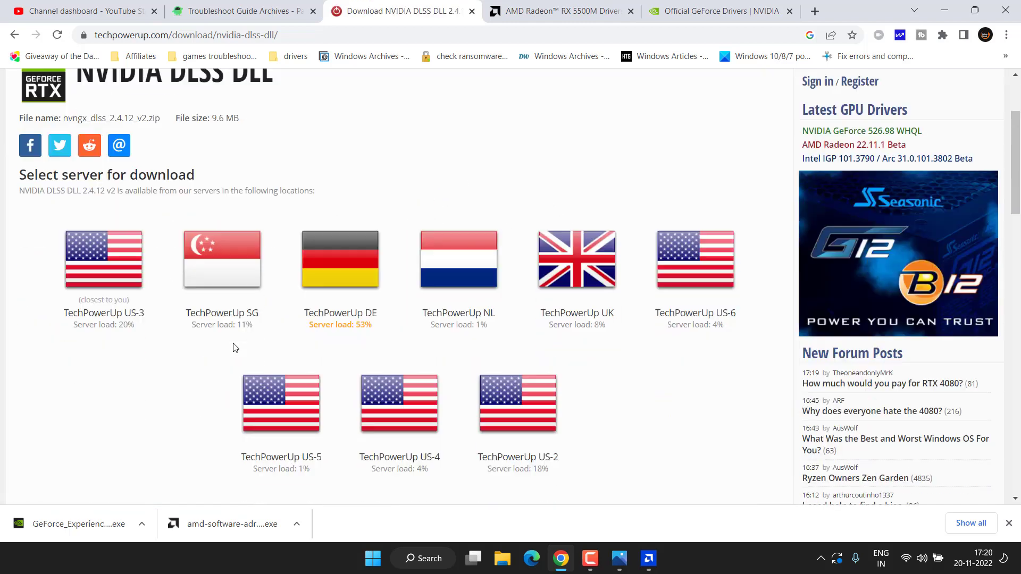
left_click(89, 256)
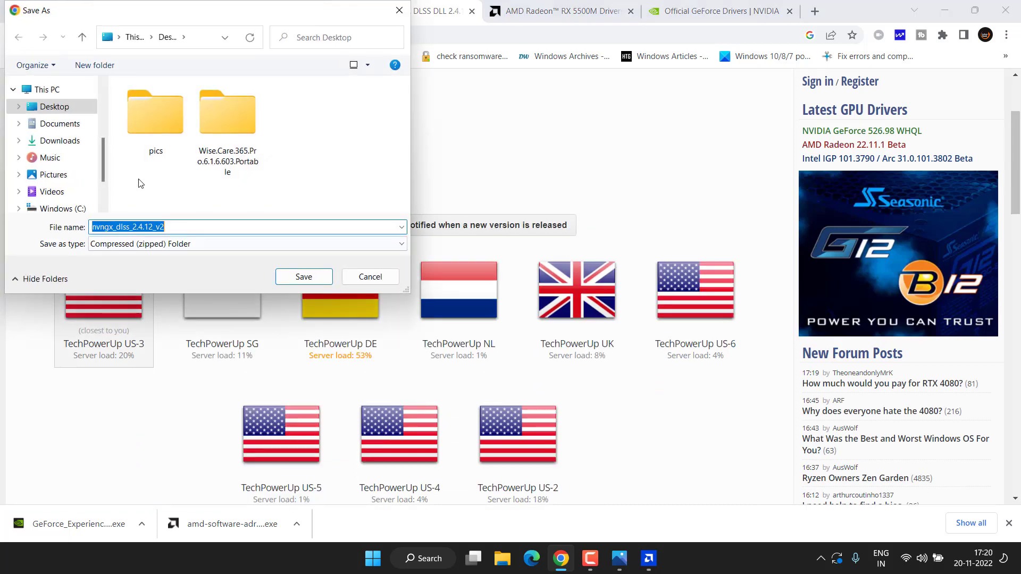
left_click(305, 277)
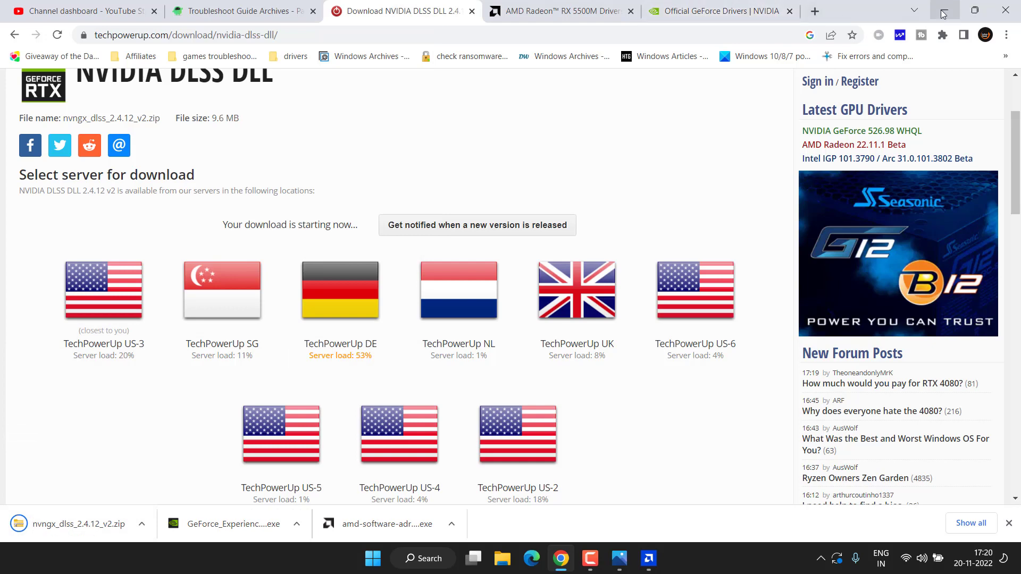
Extract nvngx_dlss.dll from the downloaded zip onto the Desktop and copy it
left_click(942, 14)
double_click(62, 409)
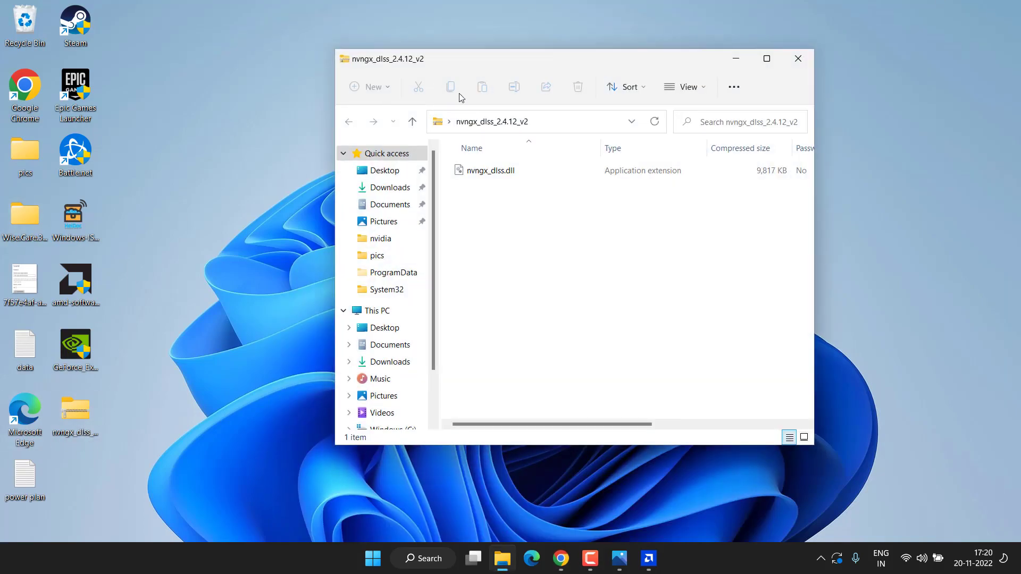
left_click(515, 174)
left_click_drag(515, 174, 273, 224)
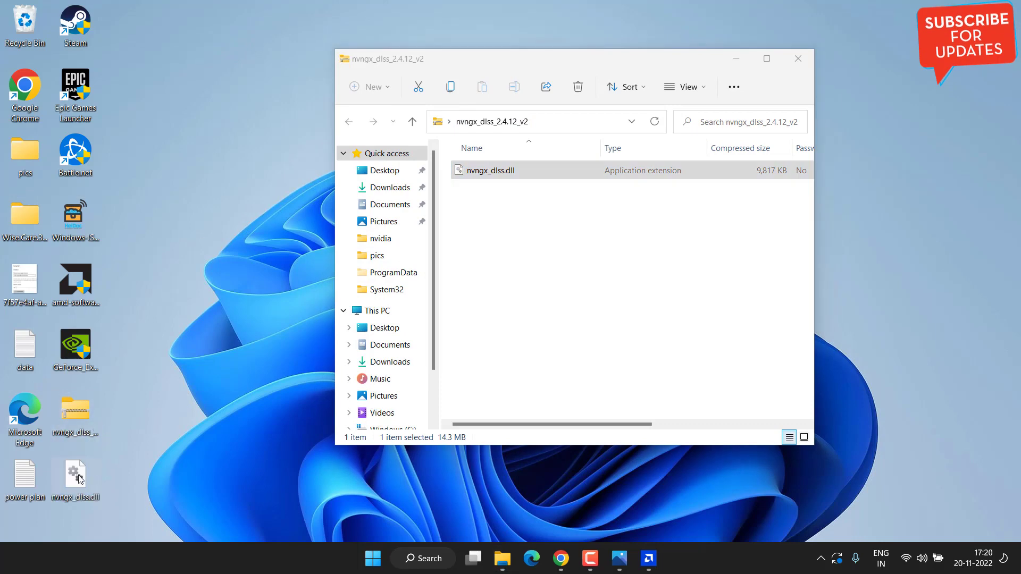
right_click(79, 479)
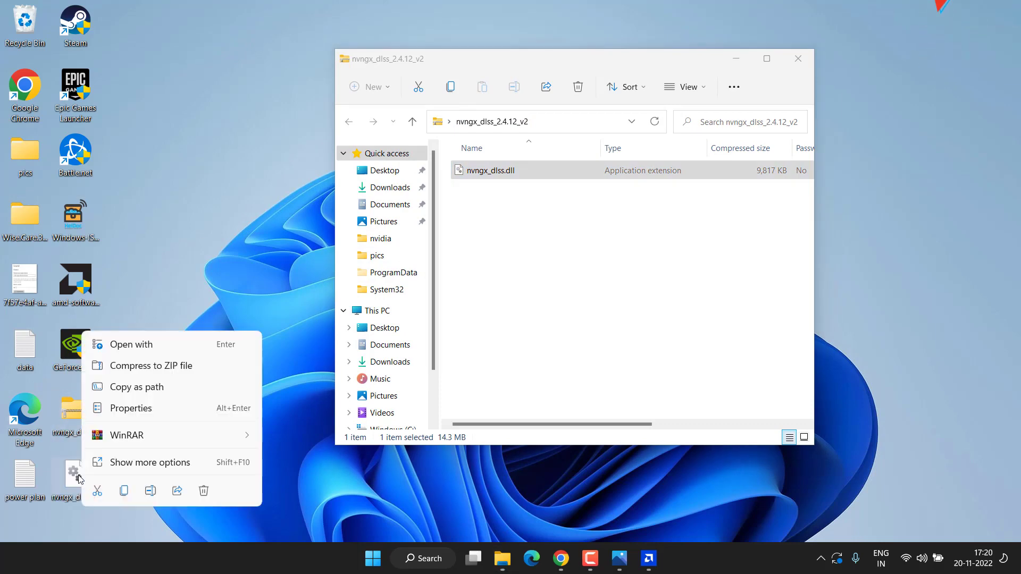
left_click(125, 492)
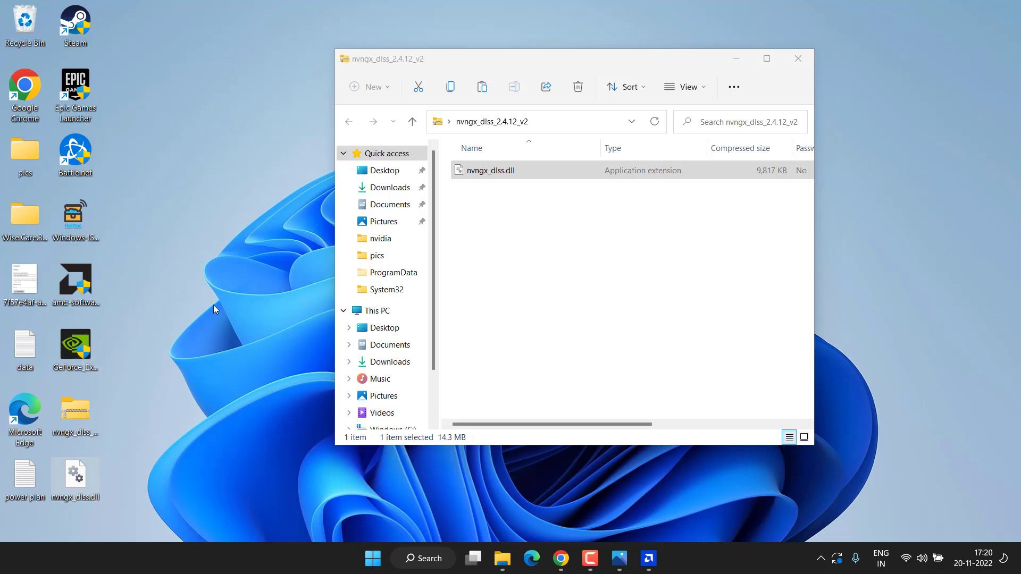
Paste nvngx_dlss.dll into the Marvel's Spider-Man Miles Morales Data\data folder
key("super+e")
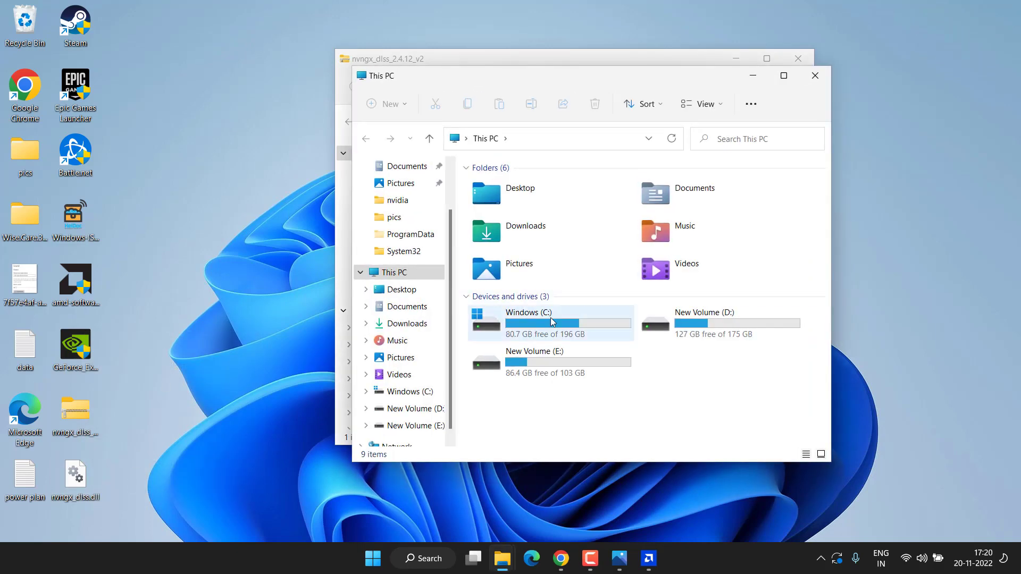
double_click(554, 321)
left_click(520, 321)
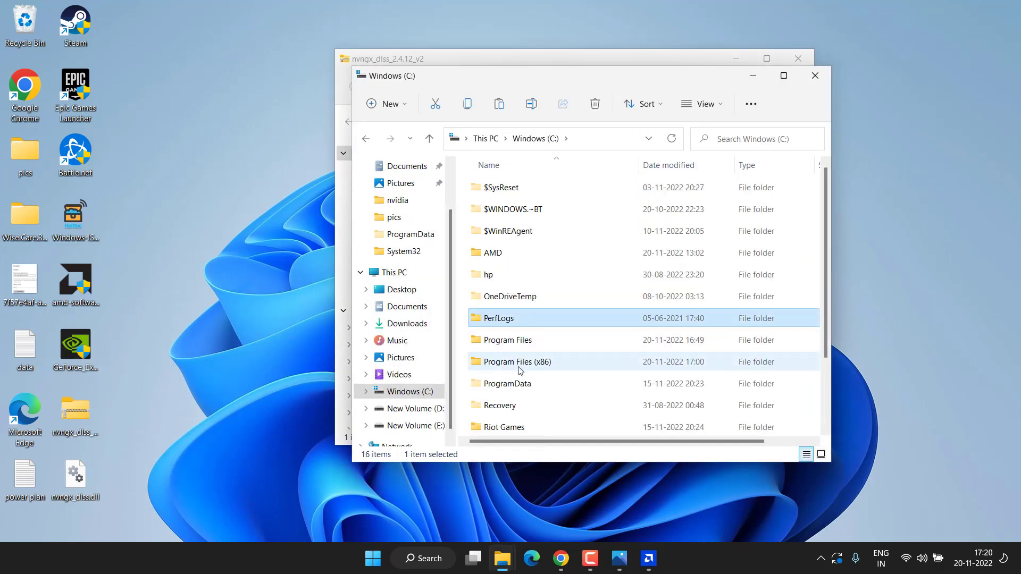
double_click(523, 364)
scroll(525, 319, "down", 5)
left_click(497, 274)
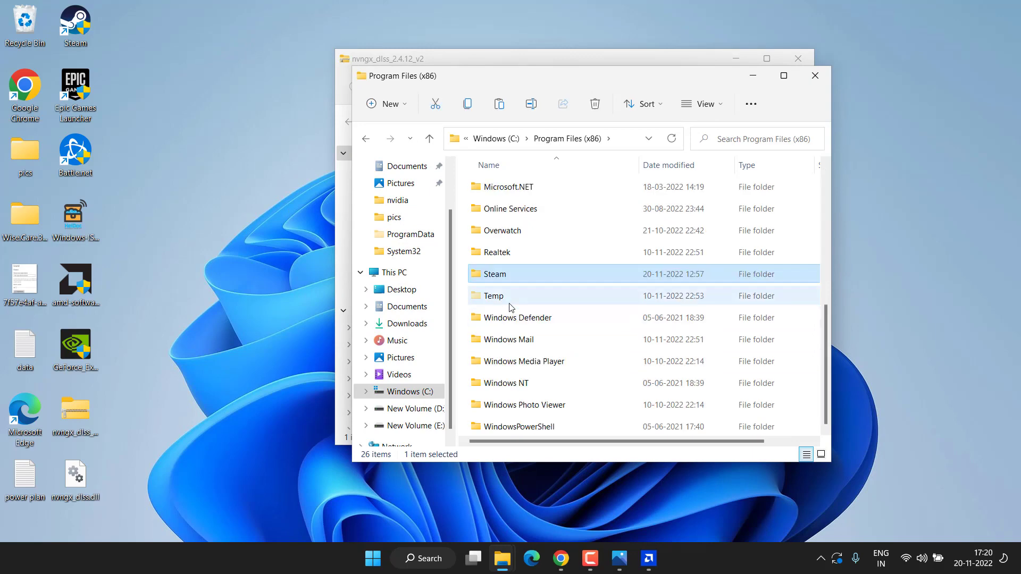
double_click(498, 274)
scroll(504, 252, "down", 5)
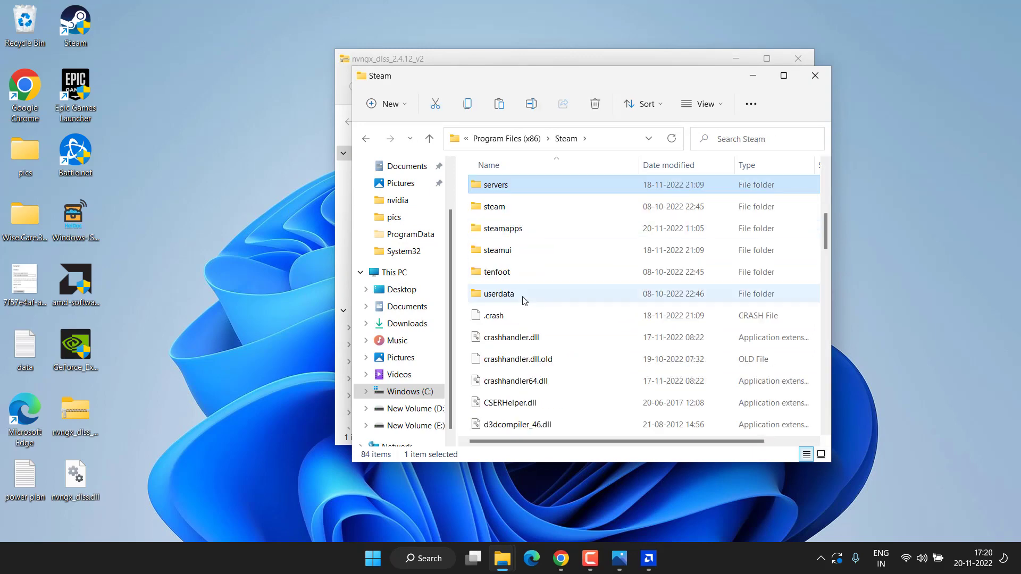
double_click(495, 234)
double_click(497, 189)
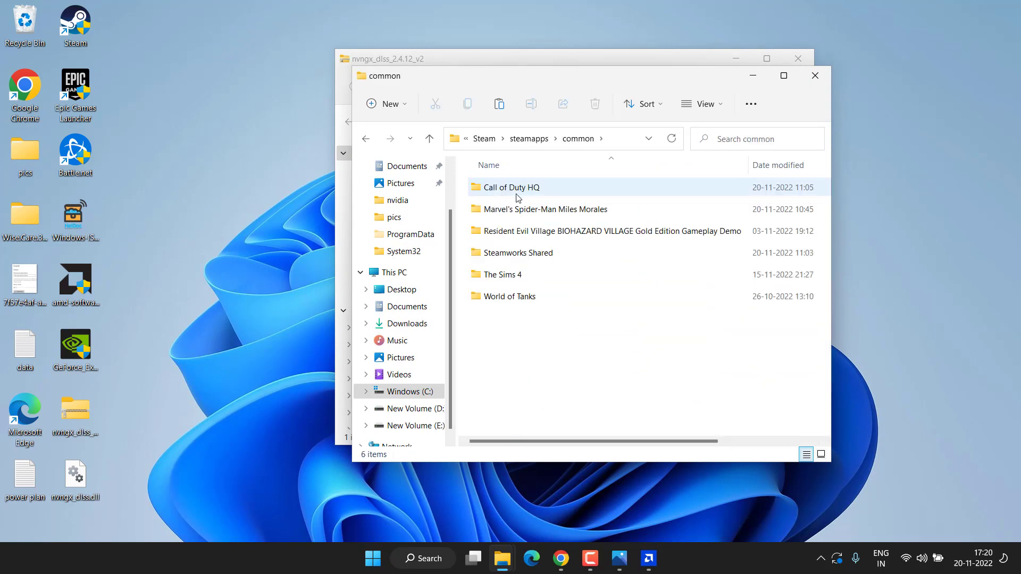
double_click(576, 216)
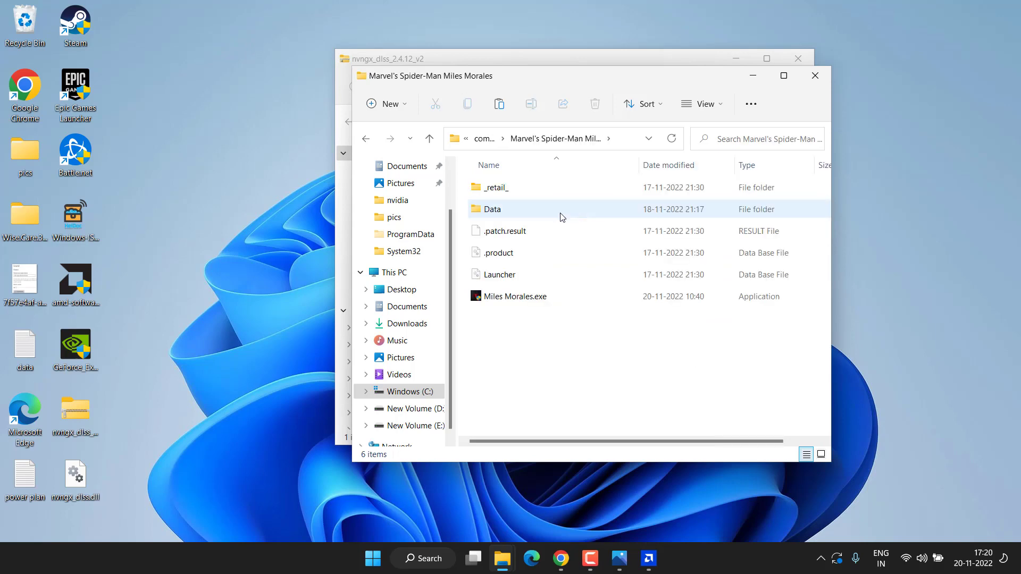
double_click(500, 215)
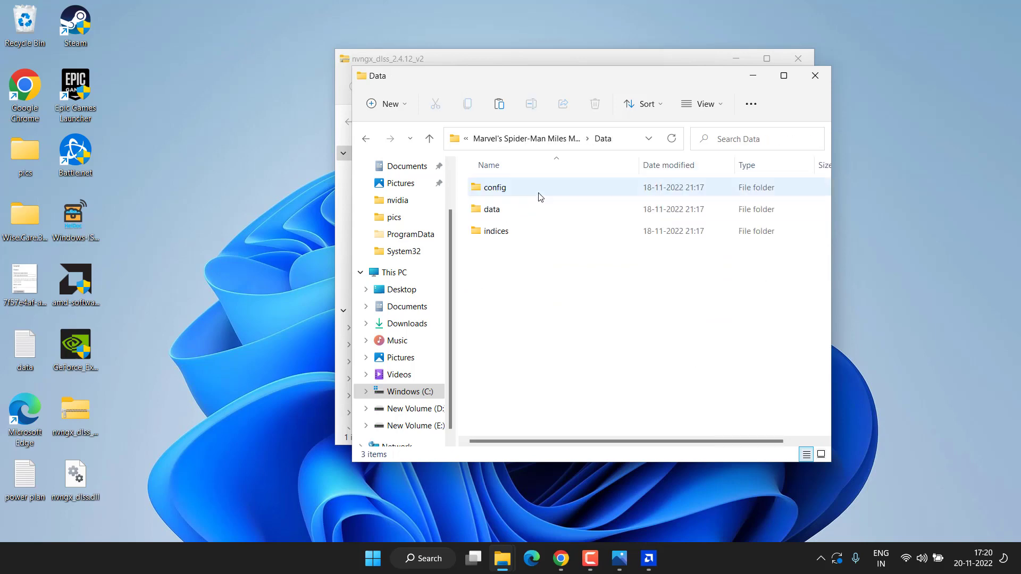
double_click(491, 211)
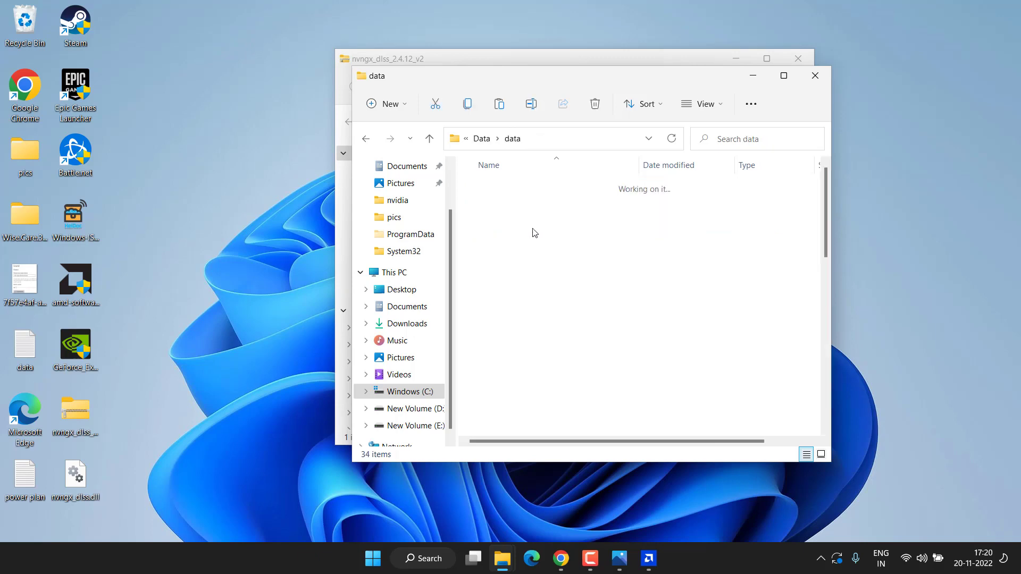
key("ctrl+v")
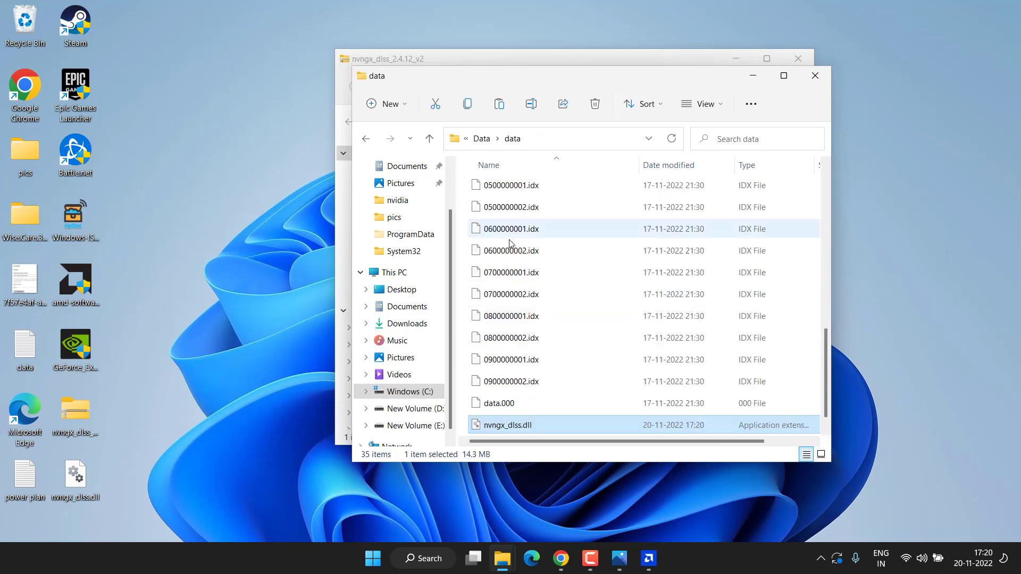
Paste nvngx_dlss.dll into the game's main folder too, then close File Explorer
left_click(480, 139)
left_click(478, 139)
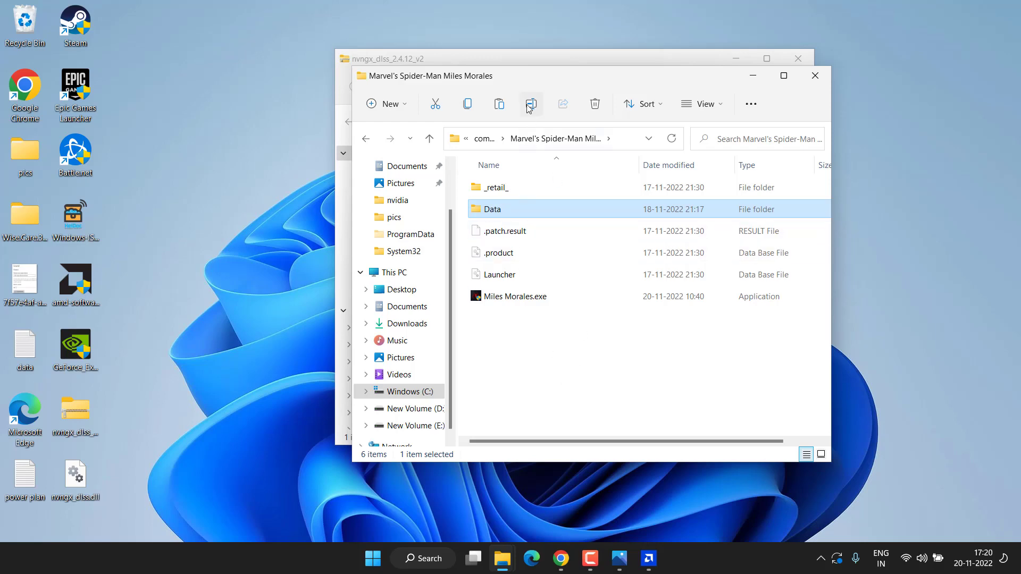
left_click(527, 139)
left_click(497, 143)
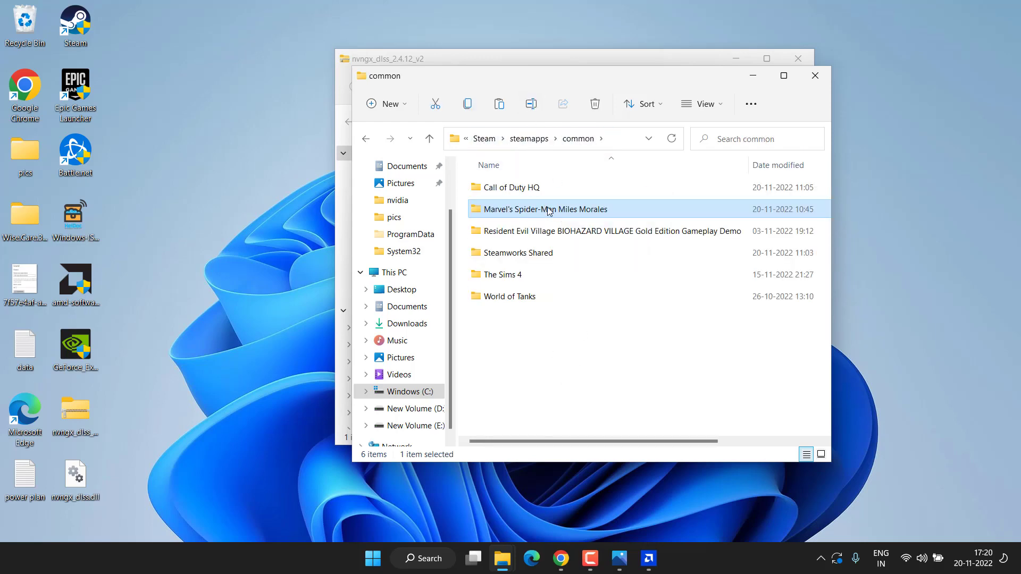
double_click(521, 211)
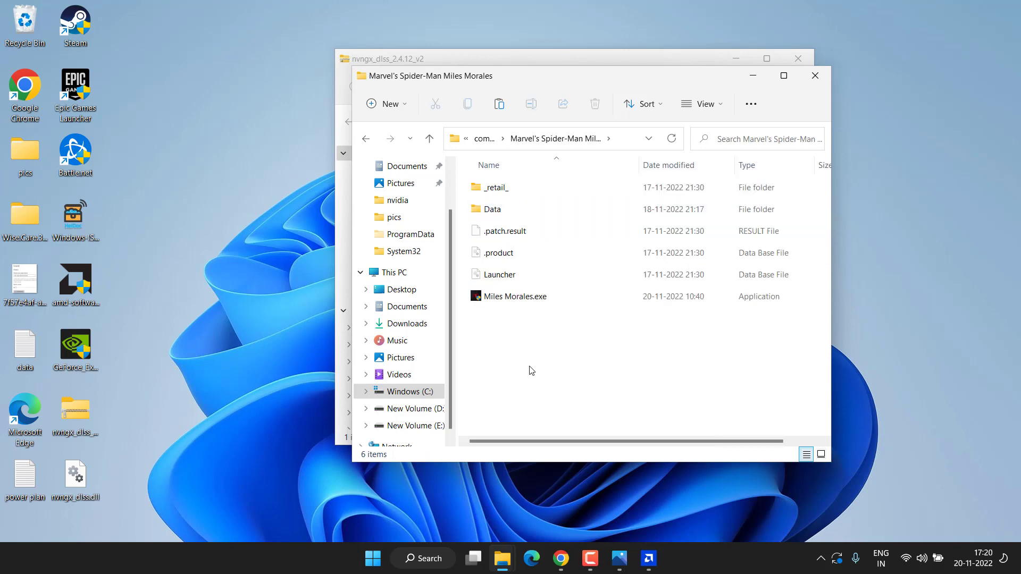
key("ctrl+v")
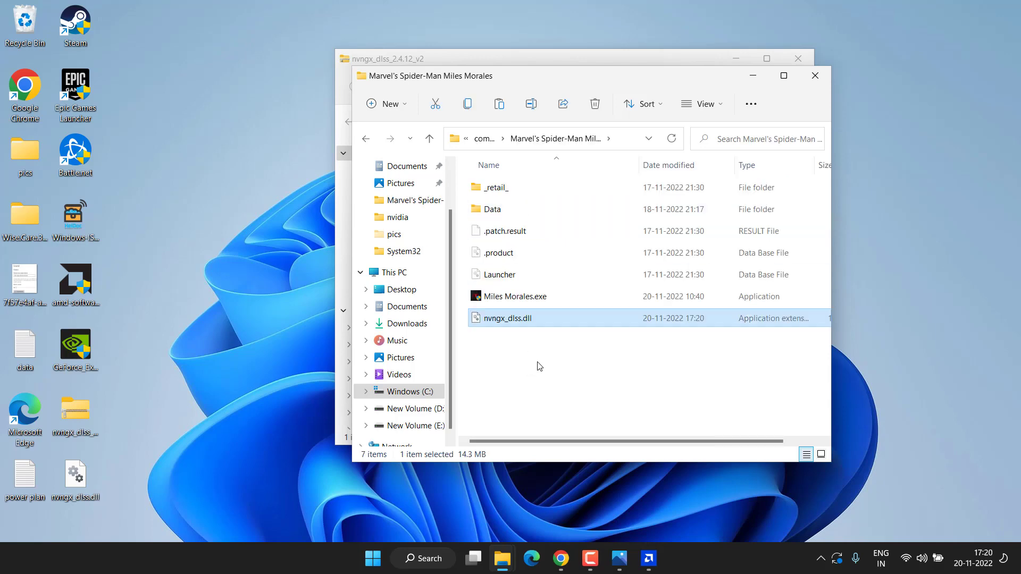
left_click(819, 78)
left_click(799, 57)
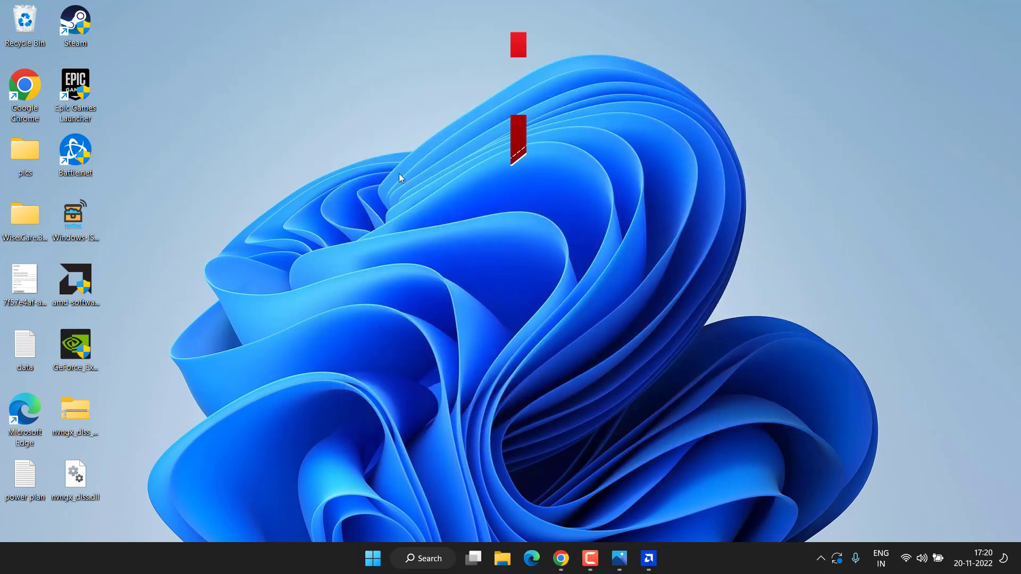